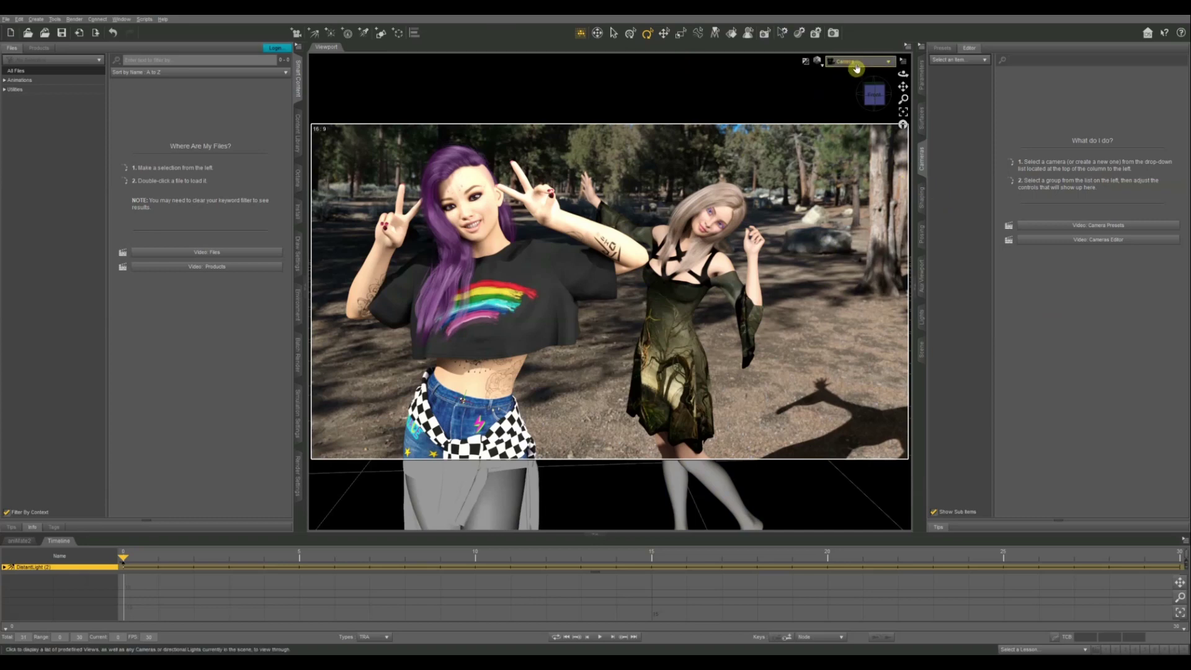
Step: Change the viewport's draw style to Texture Shaded
click(857, 62)
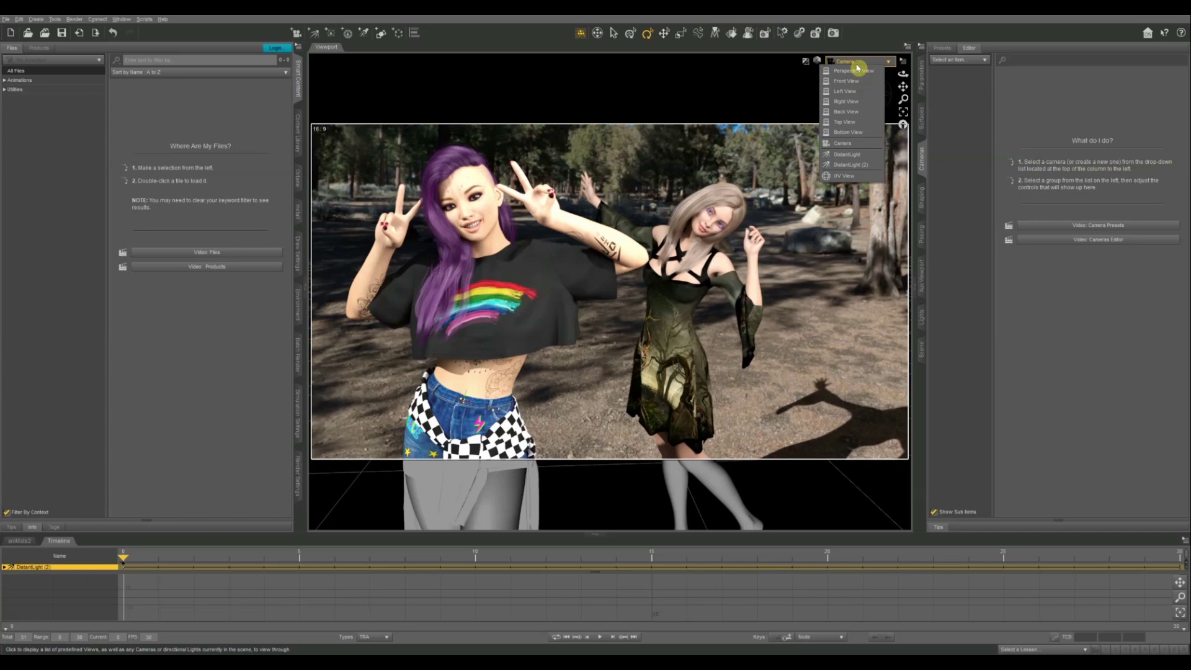
click(817, 62)
click(817, 61)
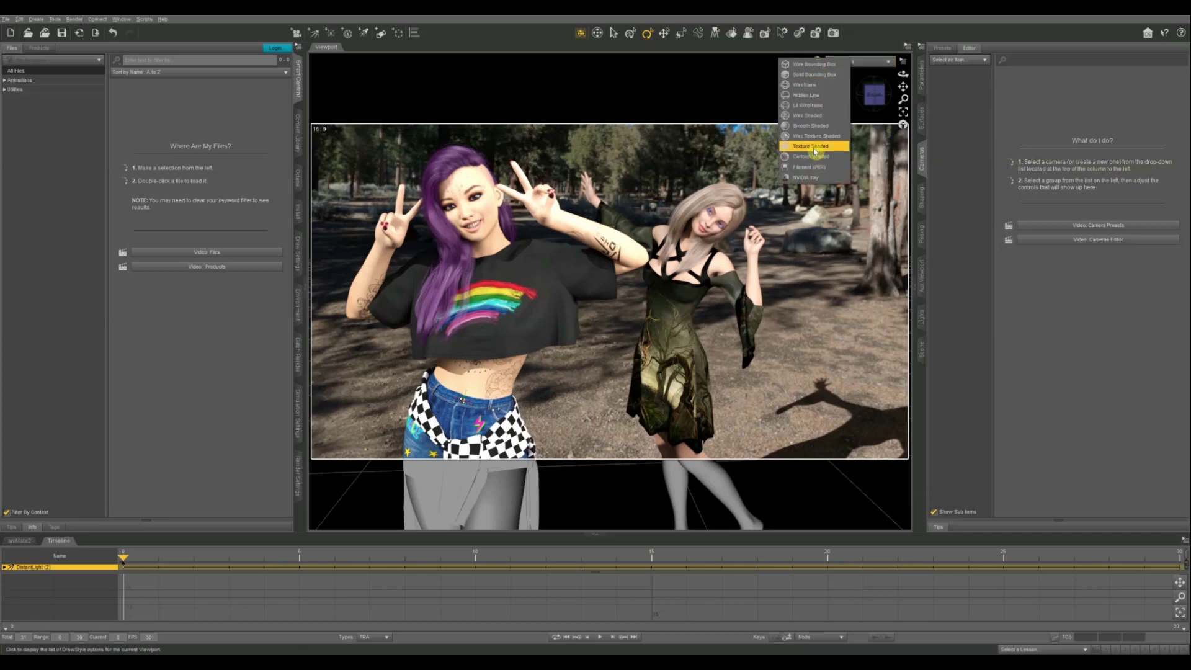
click(814, 148)
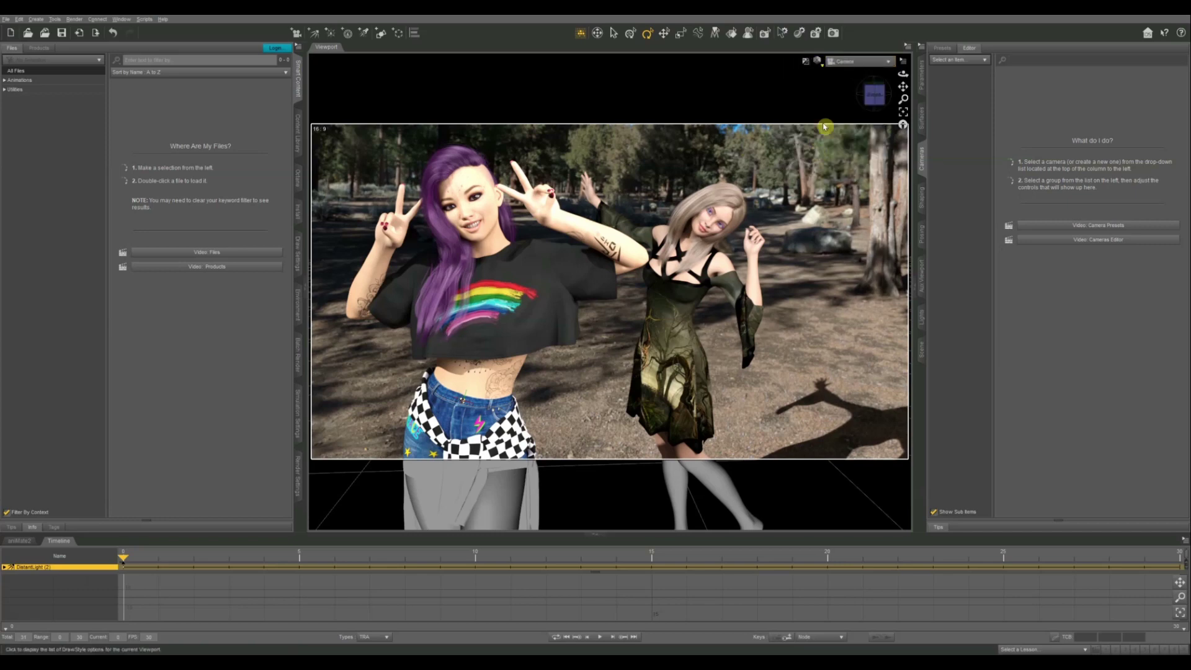
Step: Switch the viewport to Perspective View and examine the placement of the camera and the two figures from several sides
click(878, 65)
click(869, 93)
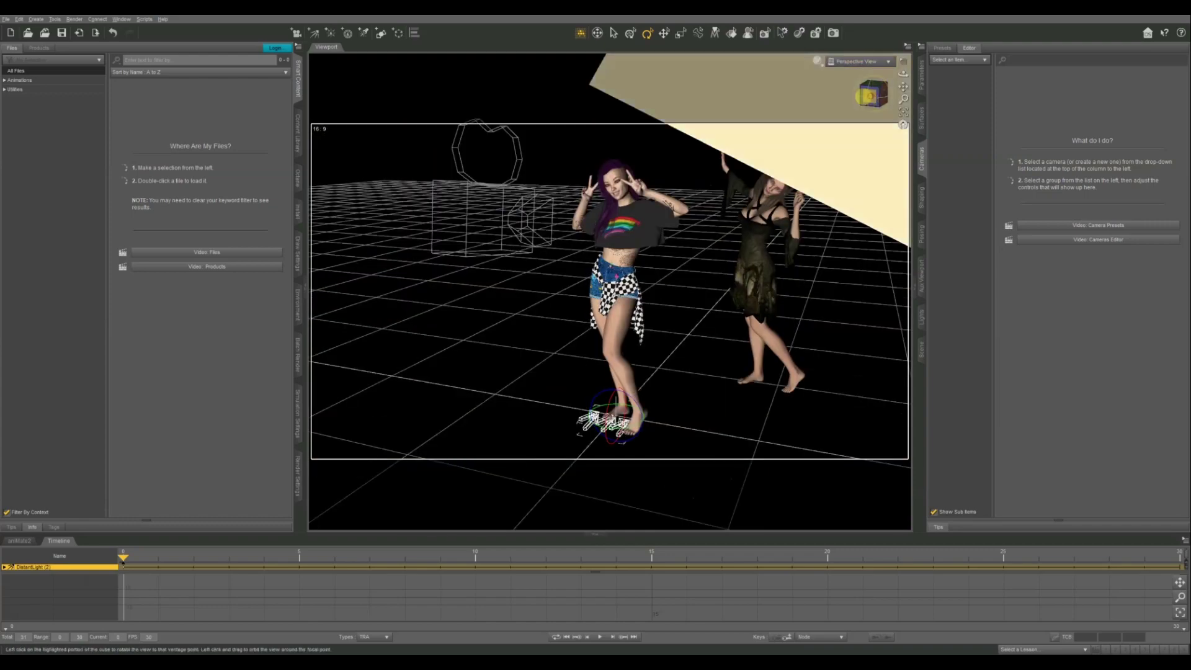
click(874, 97)
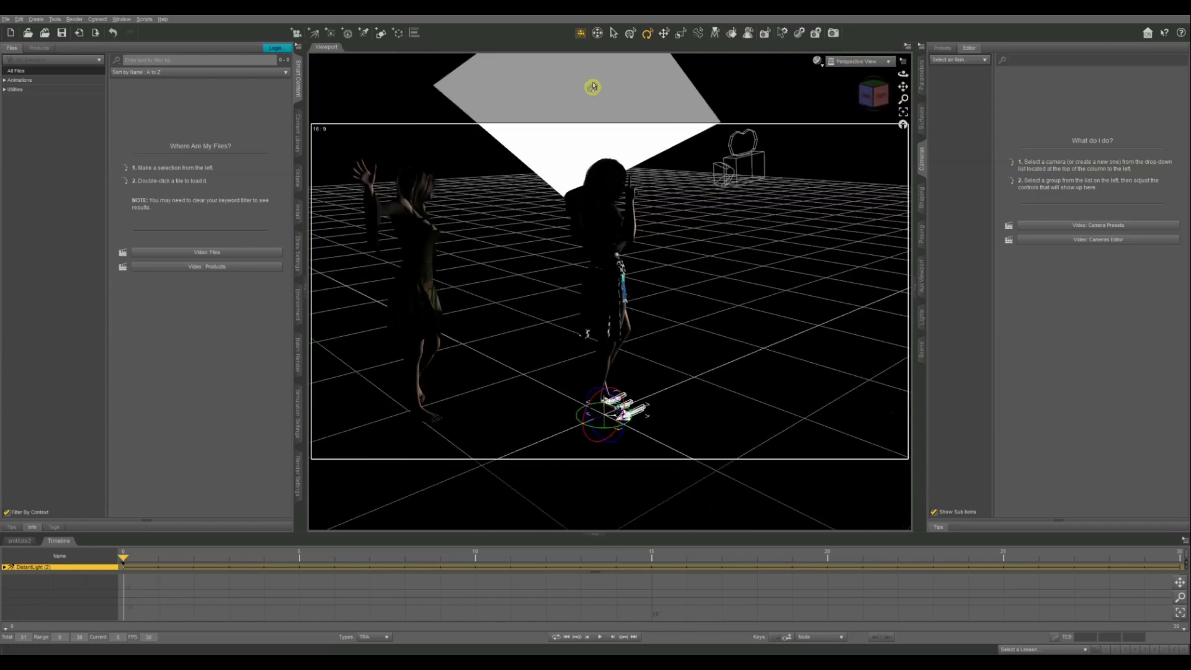
click(866, 94)
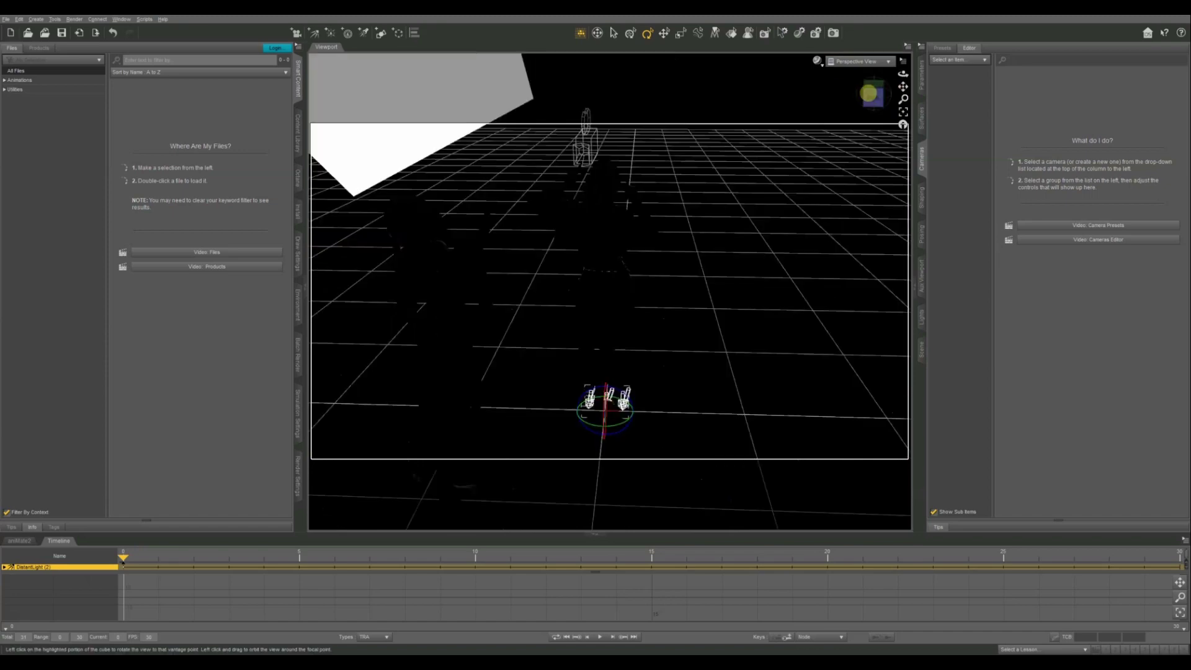
click(866, 95)
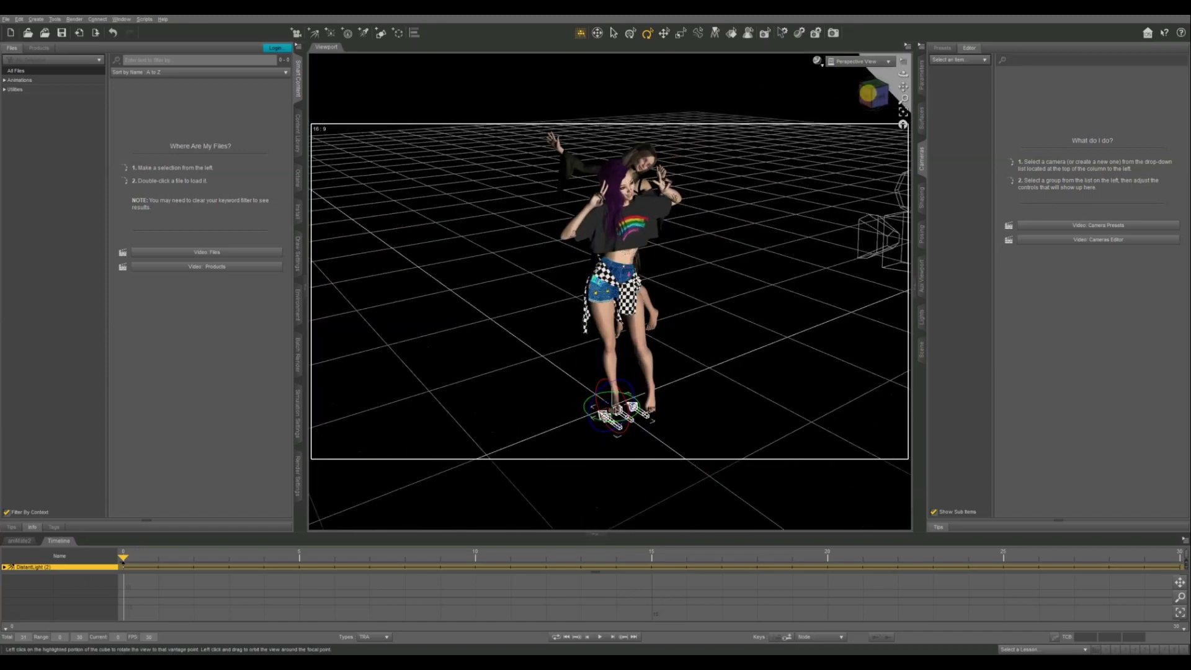
click(869, 94)
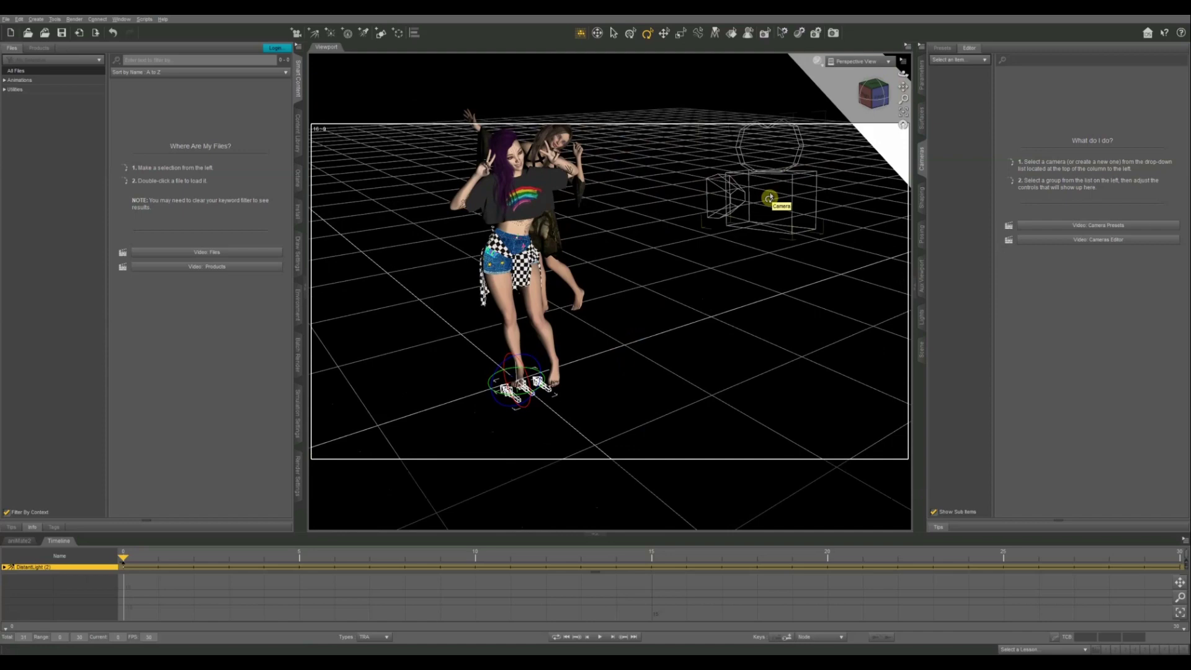
click(880, 100)
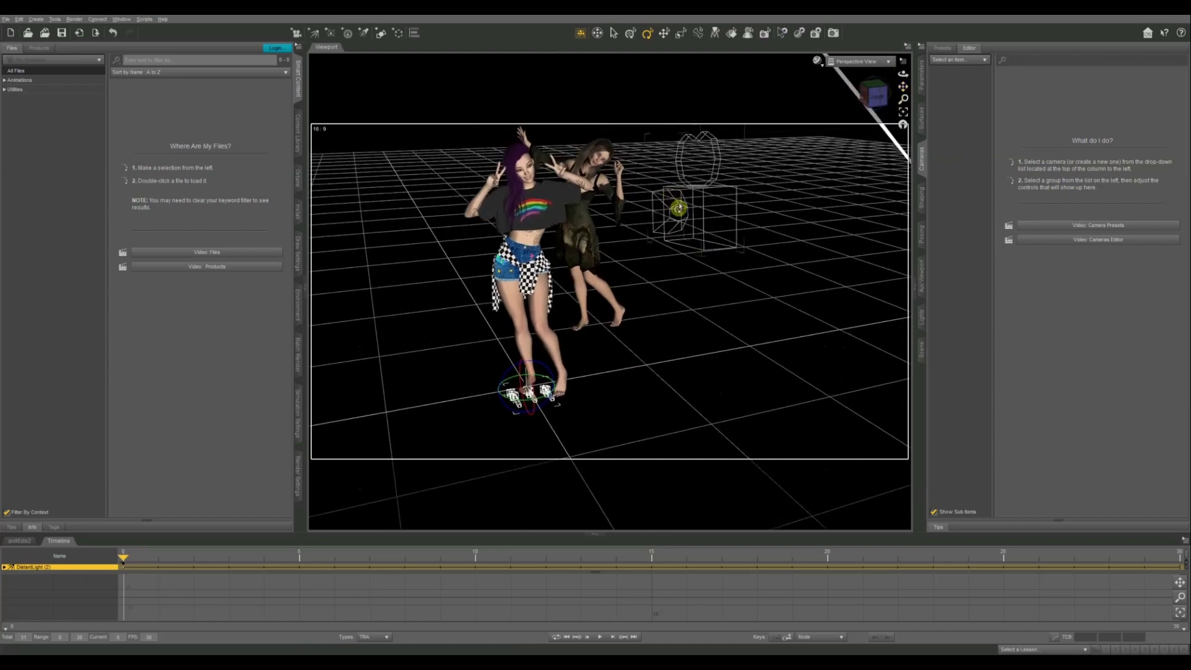
Step: Select the scene's camera and show its Camera parameter group for editing
click(683, 217)
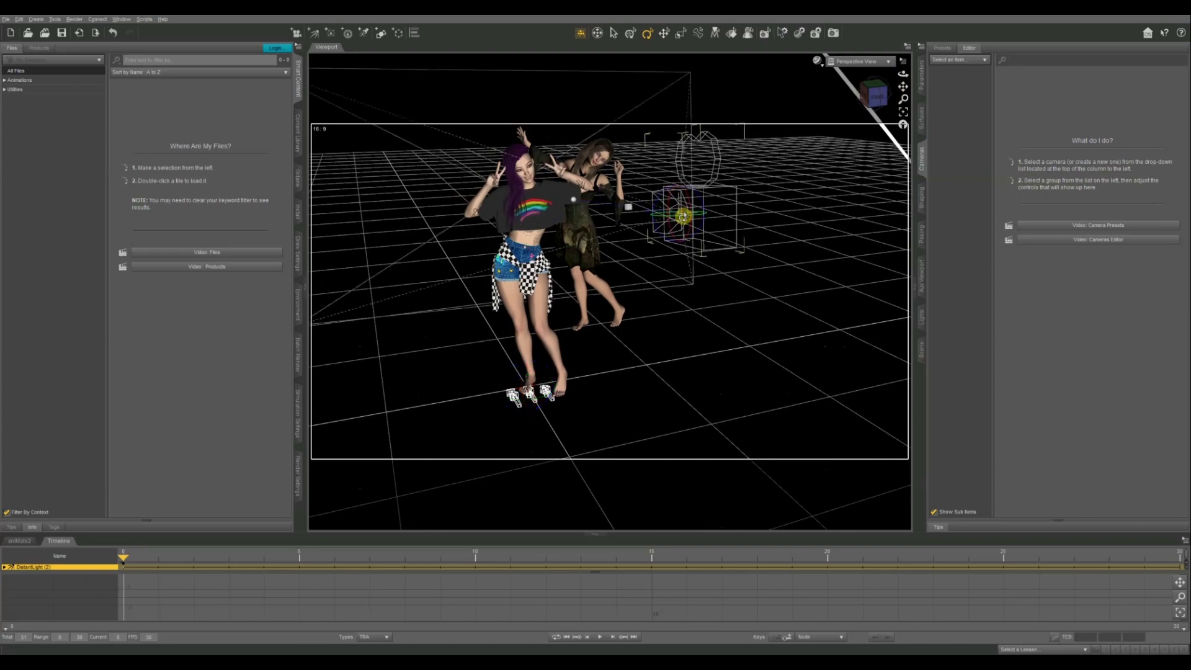
click(817, 199)
click(700, 223)
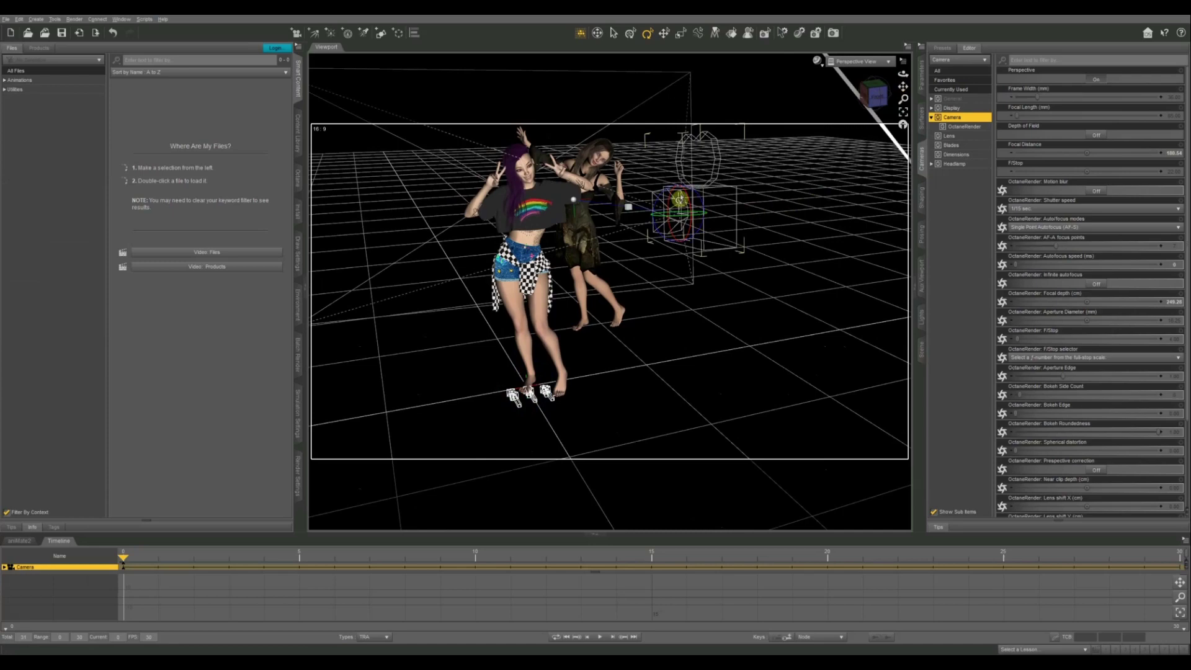
click(806, 195)
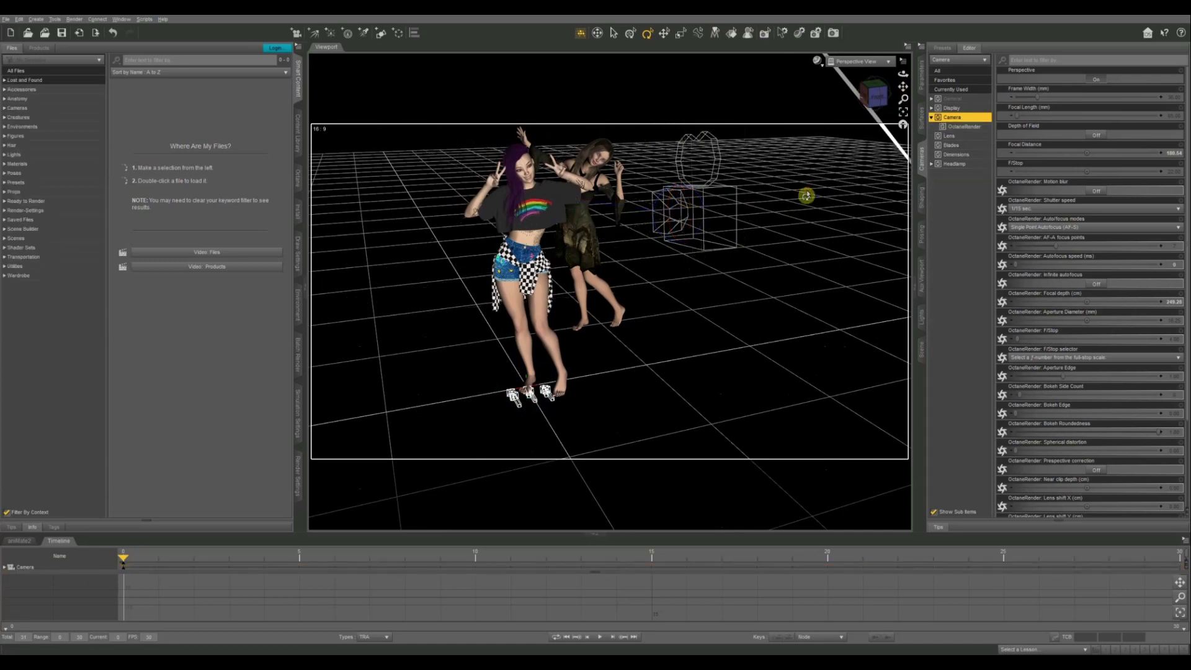
click(922, 118)
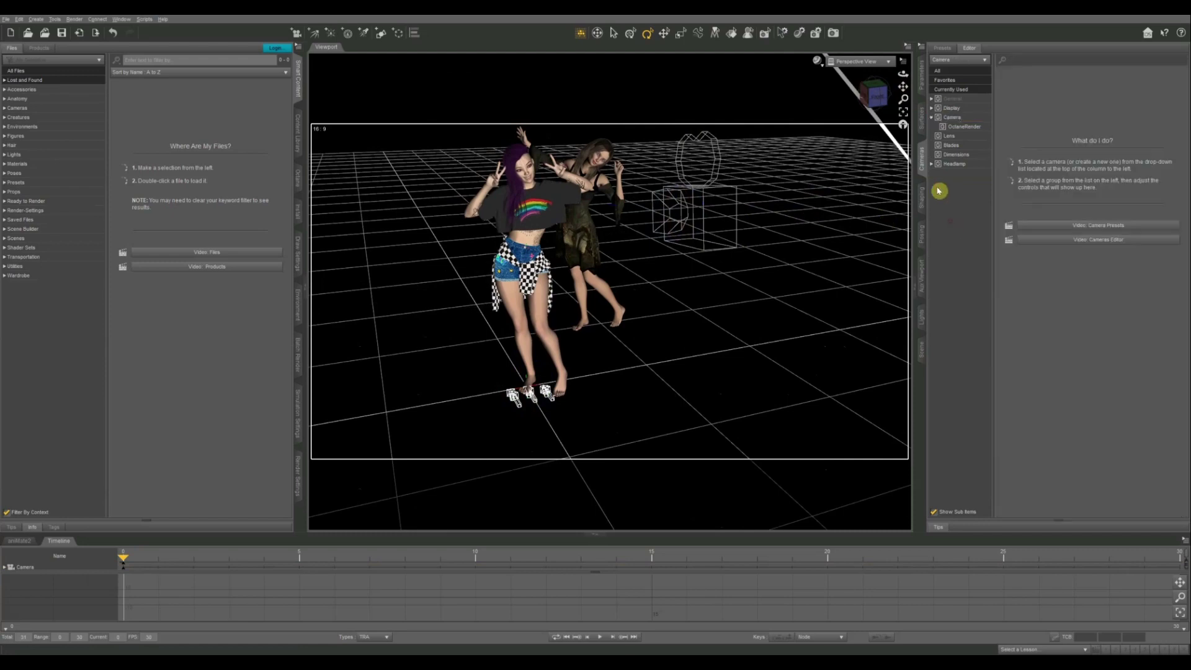
click(922, 155)
click(956, 60)
click(954, 71)
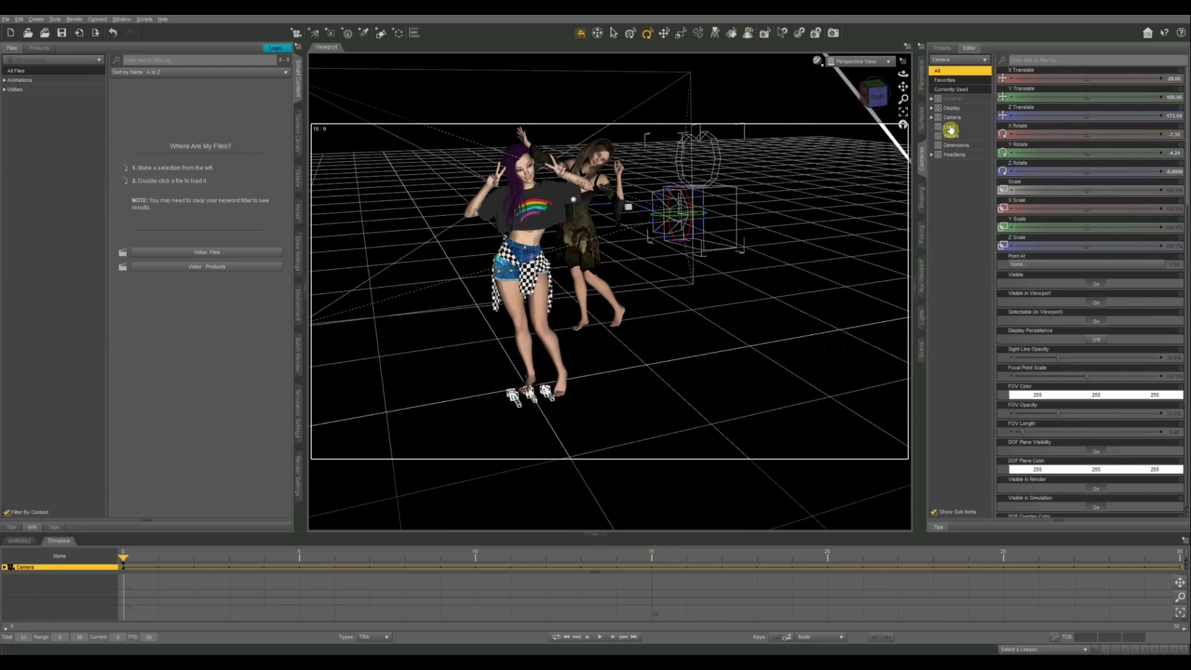
click(956, 119)
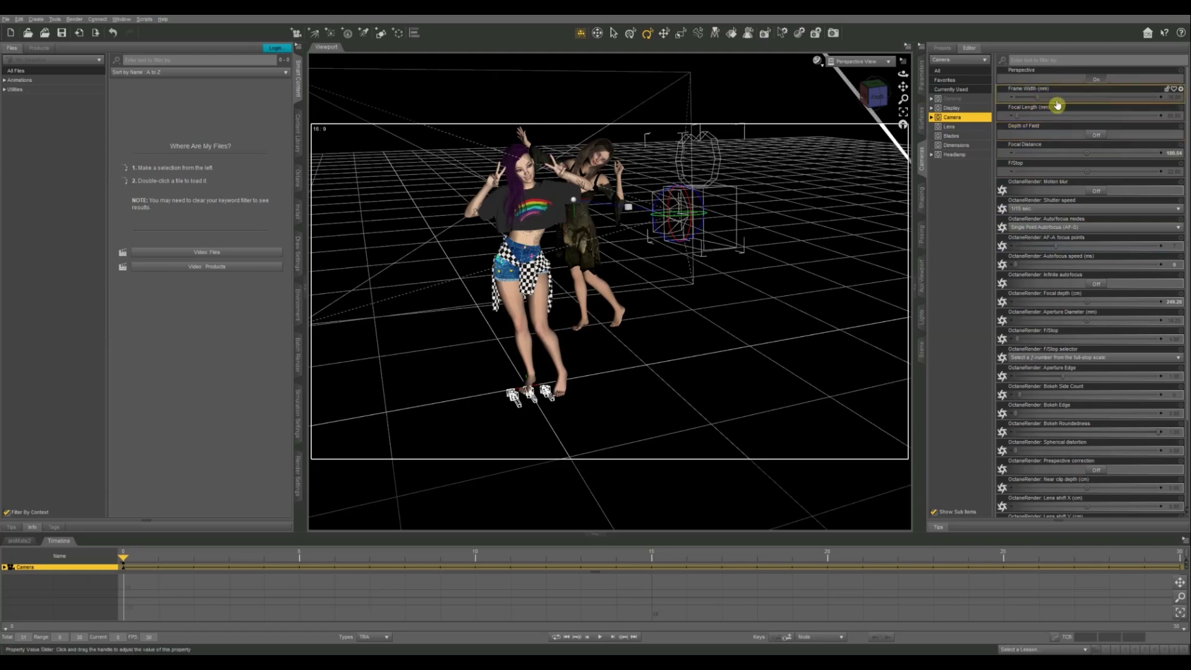
Step: Look through the scene camera and raise its focal length to about 103 mm
mouse_move(1058, 105)
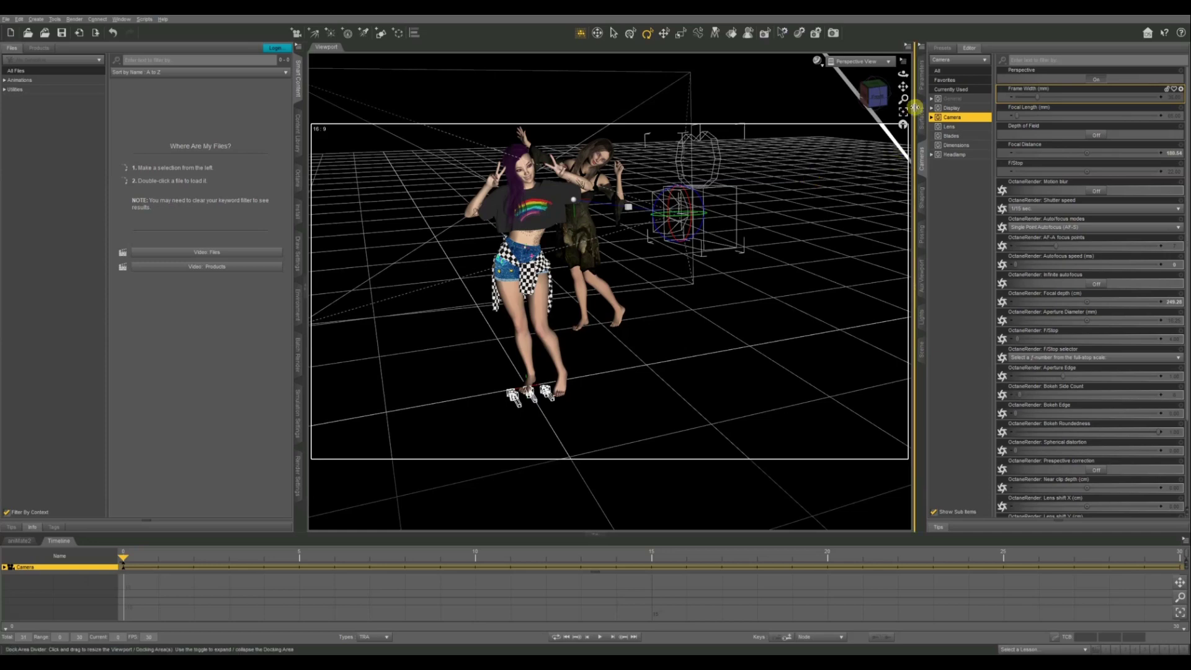
mouse_move(1016, 112)
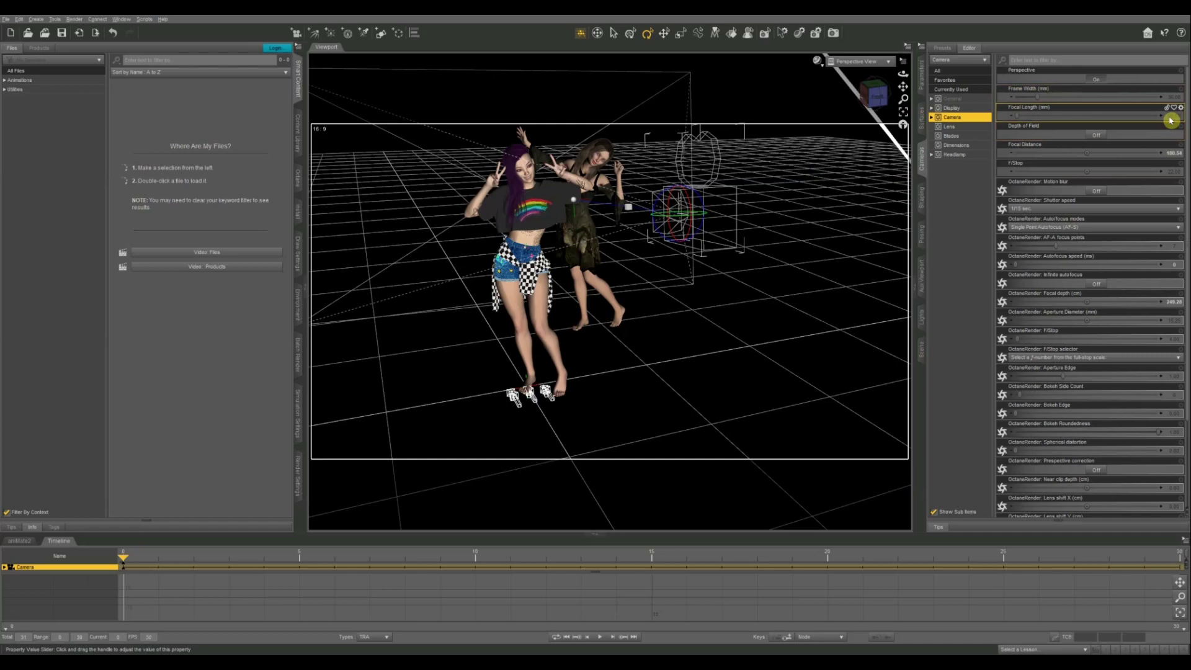
mouse_move(1173, 121)
mouse_move(1173, 122)
click(881, 62)
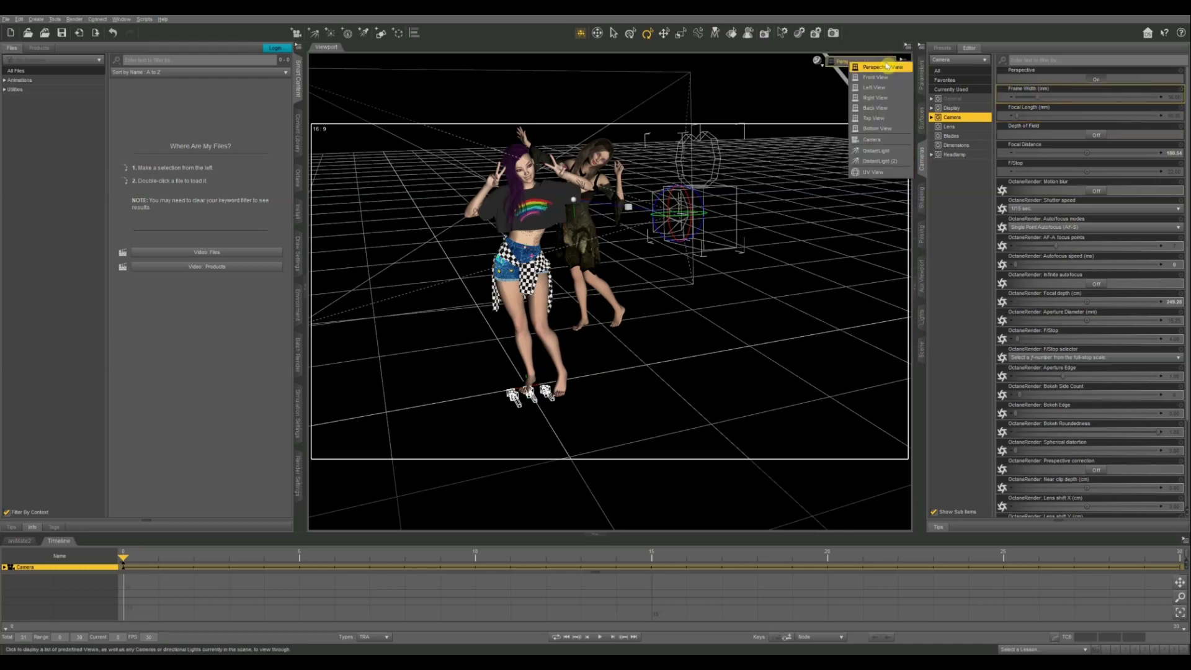
click(872, 140)
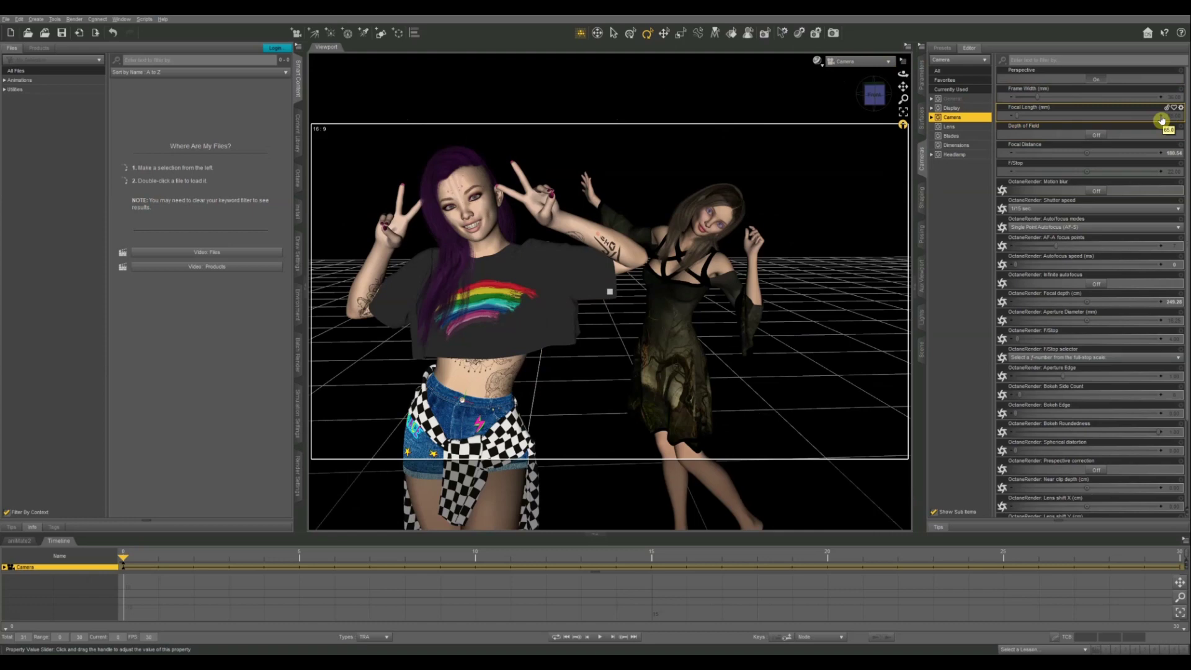
drag(1162, 120, 1163, 121)
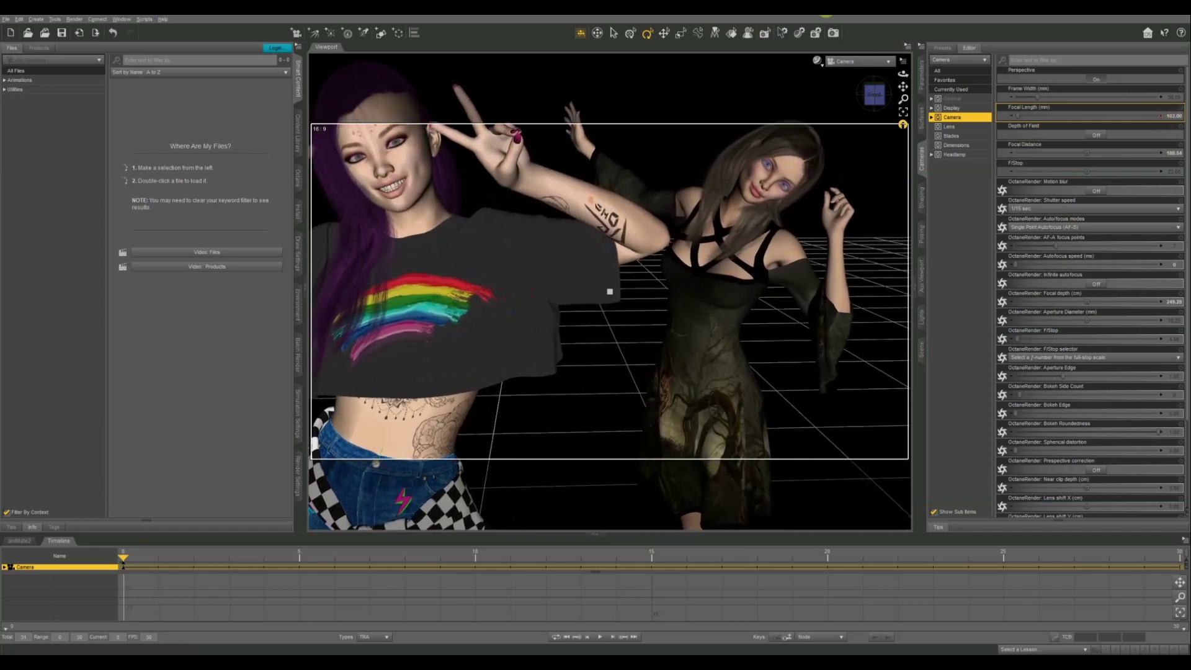
Step: Inspect the camera's field of view in Perspective View and Bottom View, and return to the camera's own view
click(867, 62)
click(868, 68)
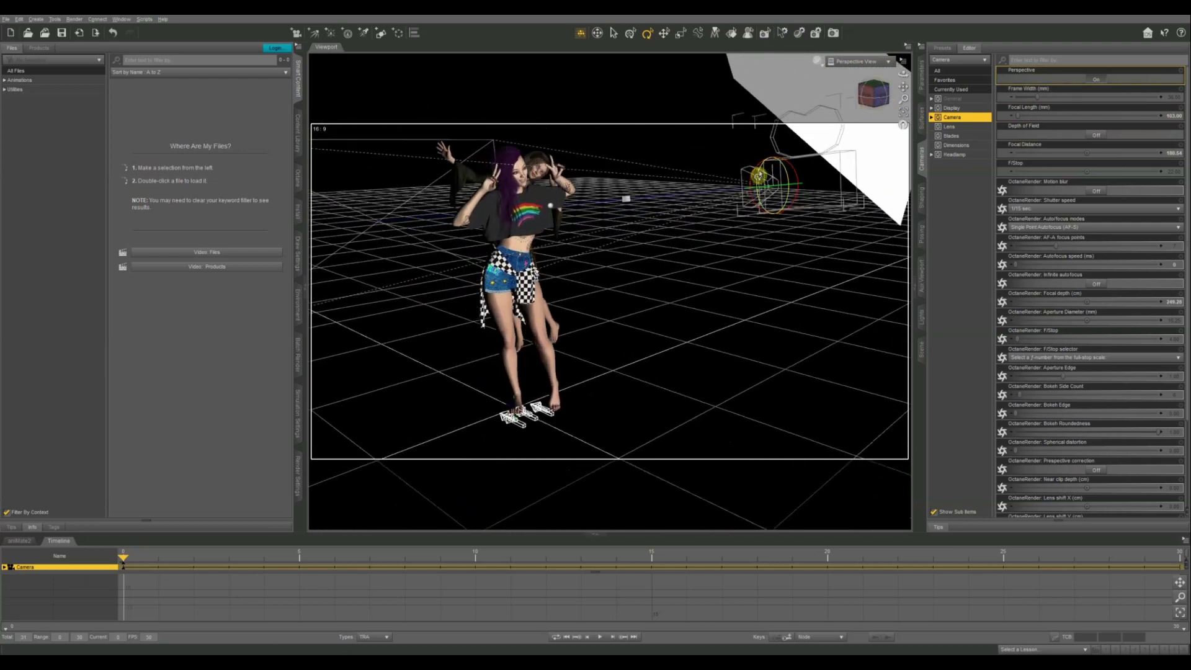
drag(856, 98, 869, 64)
click(860, 62)
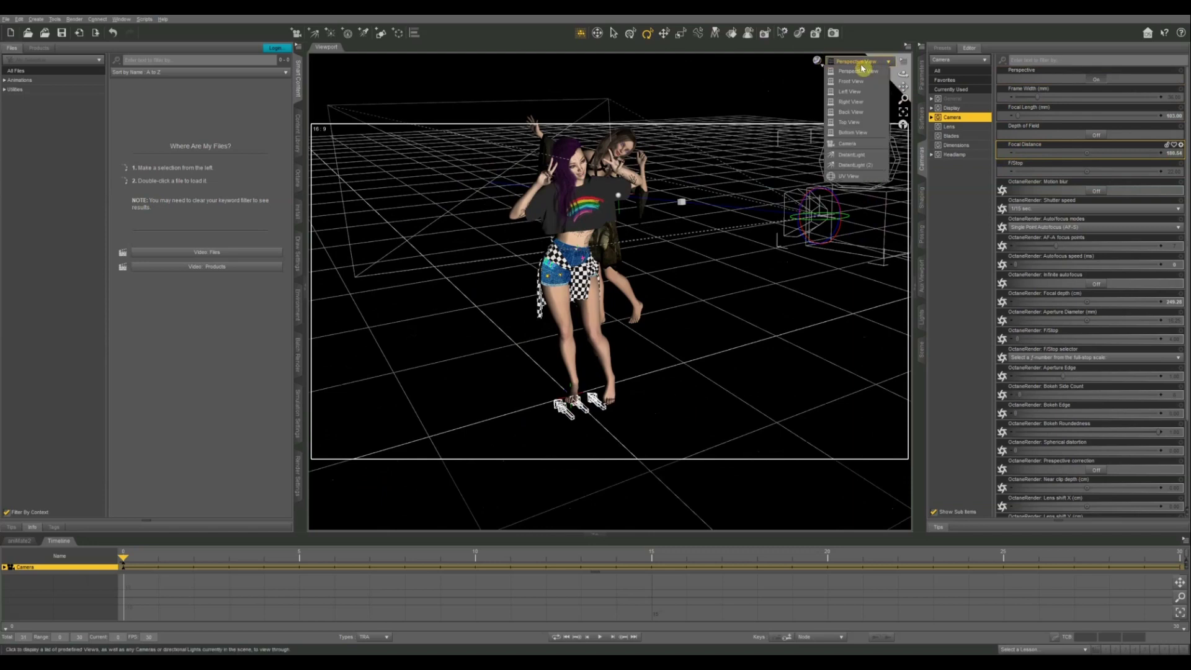
click(857, 133)
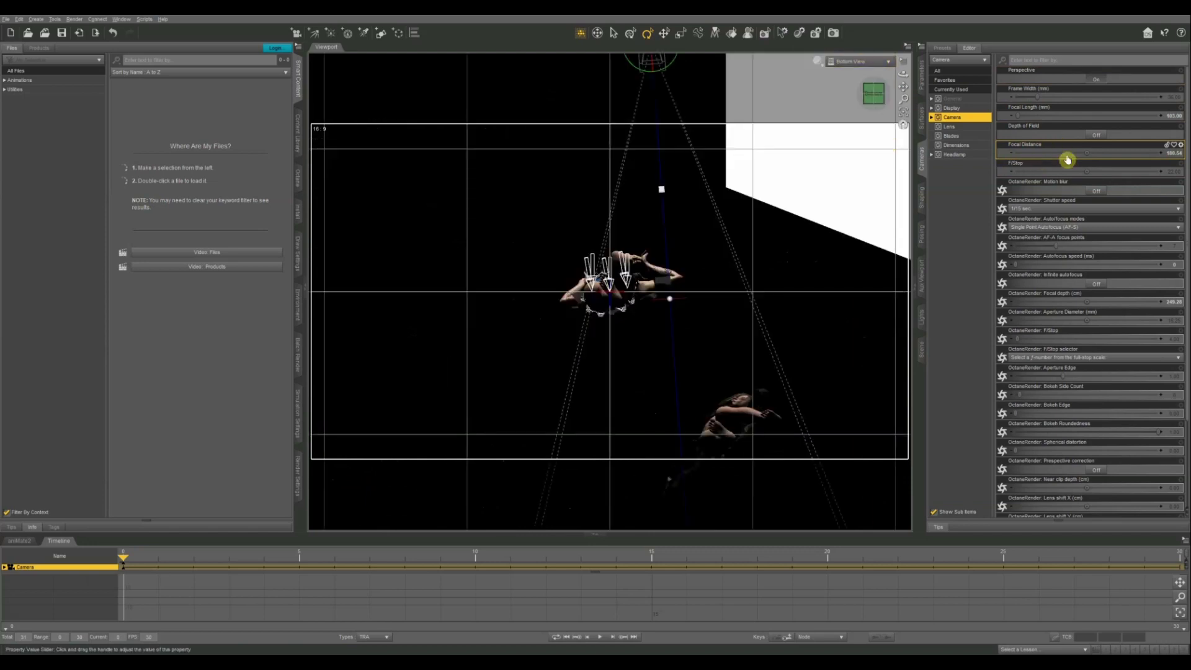
click(860, 62)
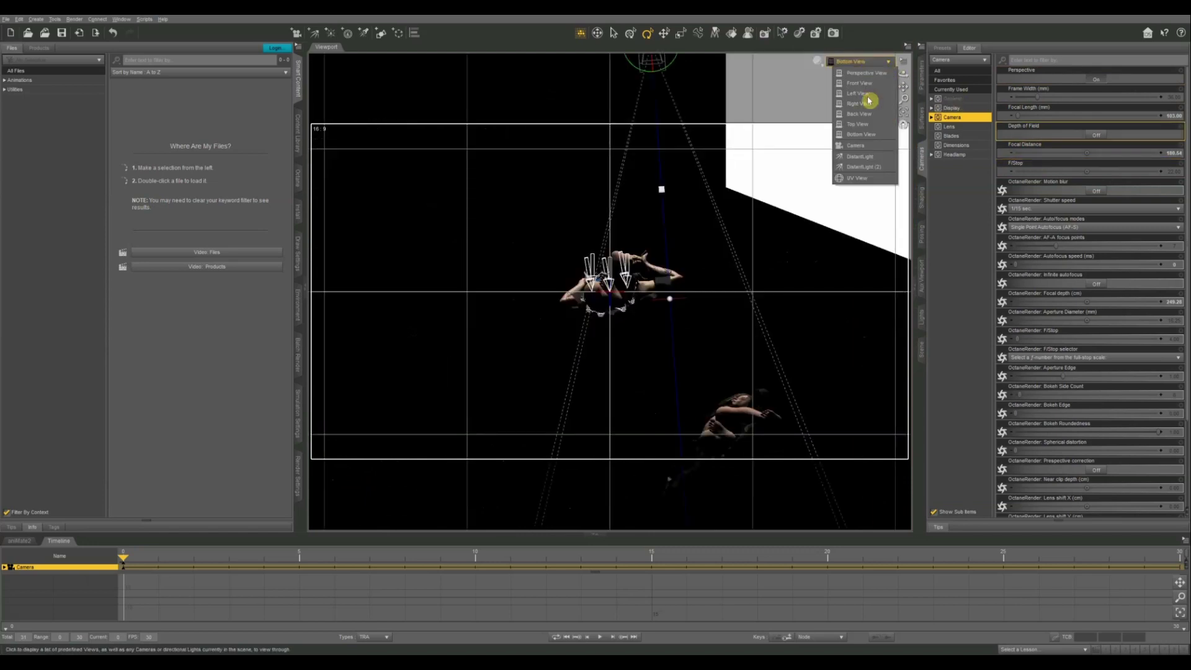
click(866, 148)
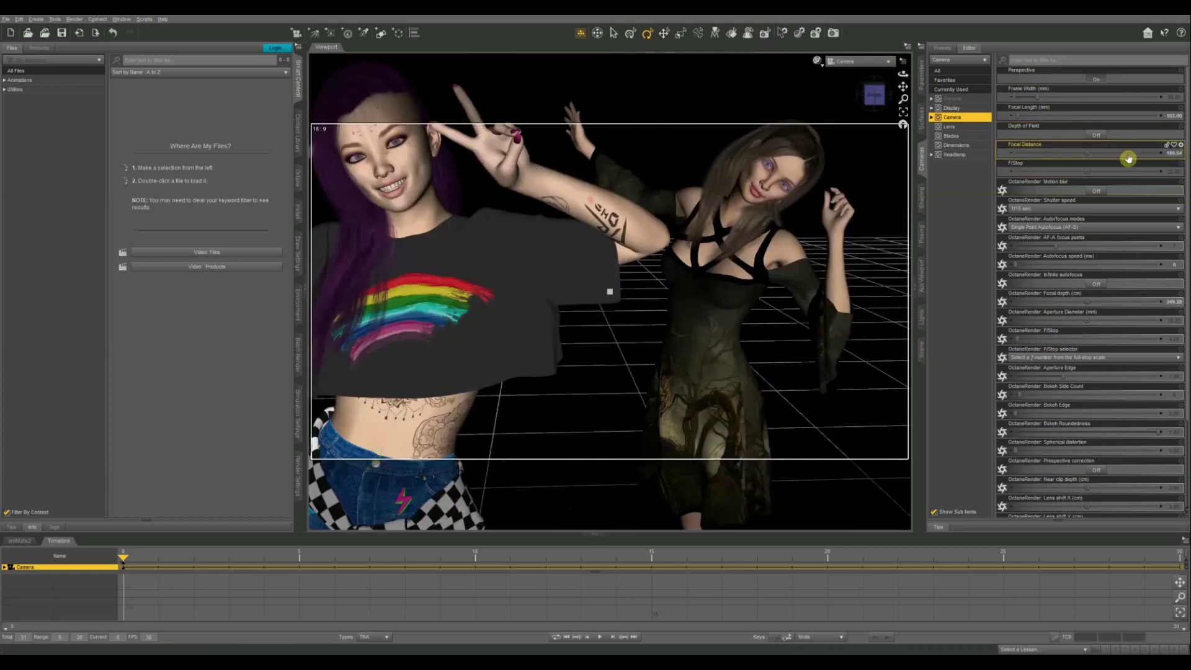
Step: Set the camera's focal distance to 65 and its focal length to 65 mm
click(1170, 156)
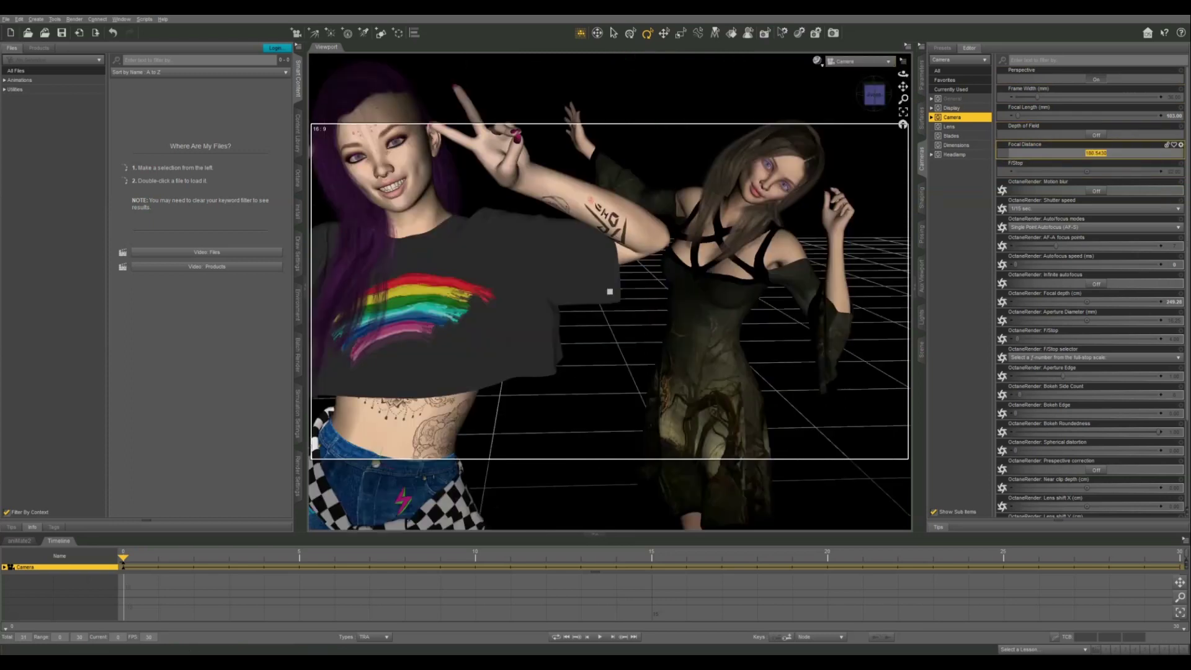
text(60)
key(Return)
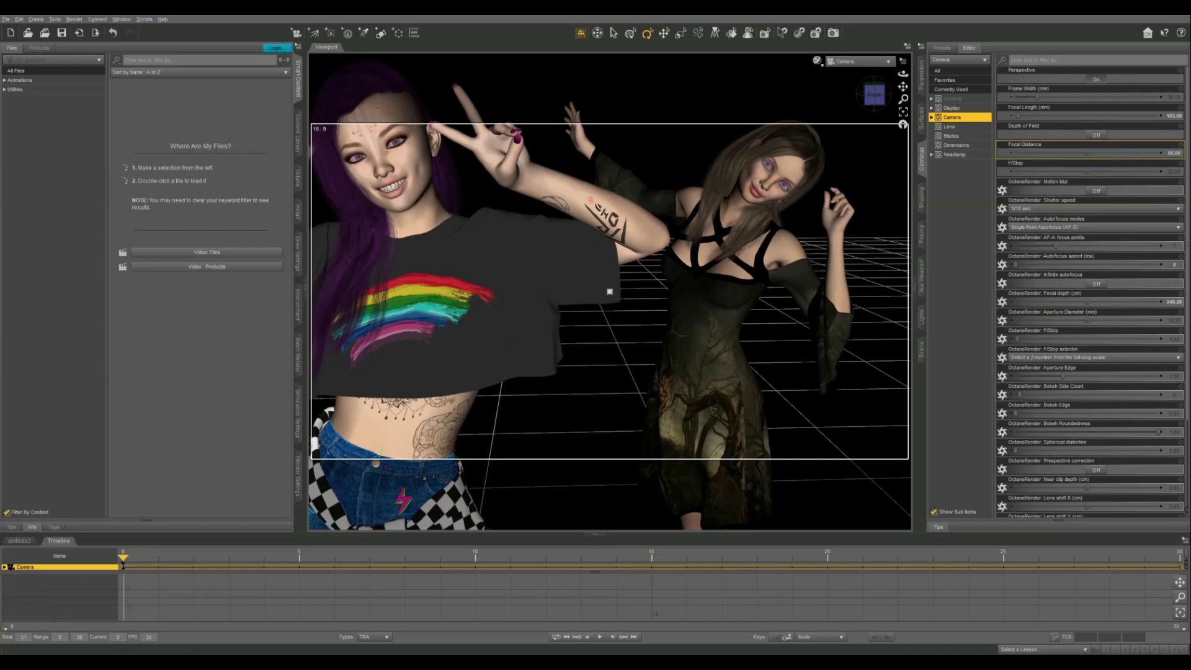
click(1171, 116)
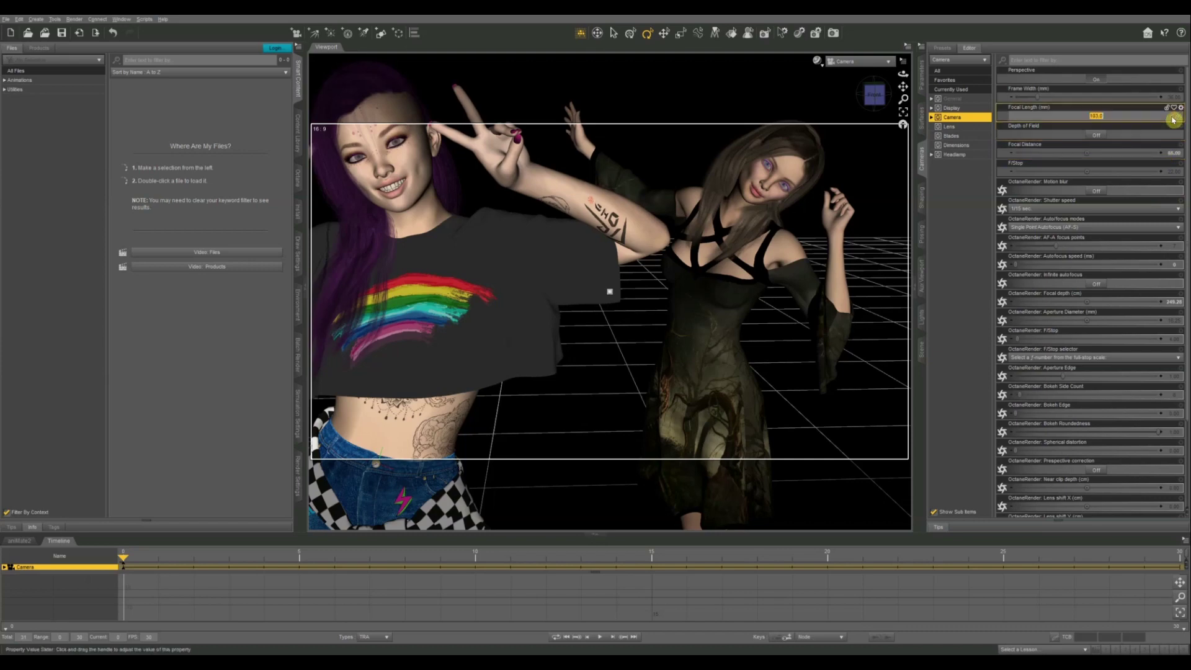
text(4)
text(0)
key(Return)
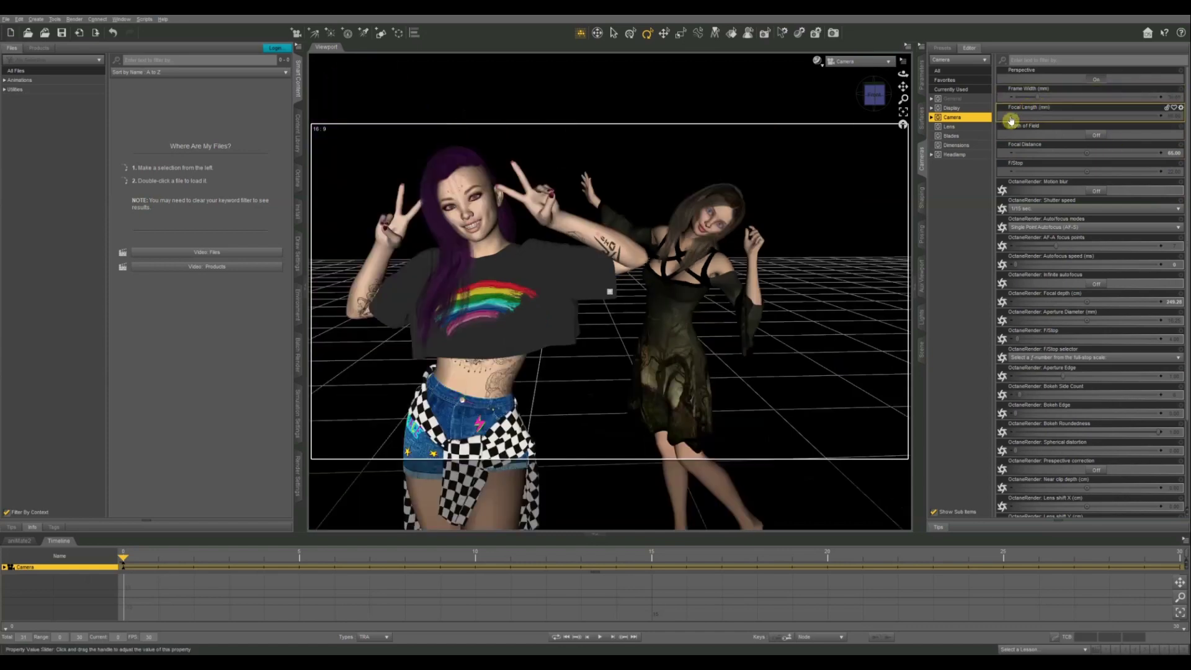
Step: Lower the camera's focal length to about 28 mm for a wide-angle view
mouse_move(1012, 120)
drag(1012, 120, 1012, 121)
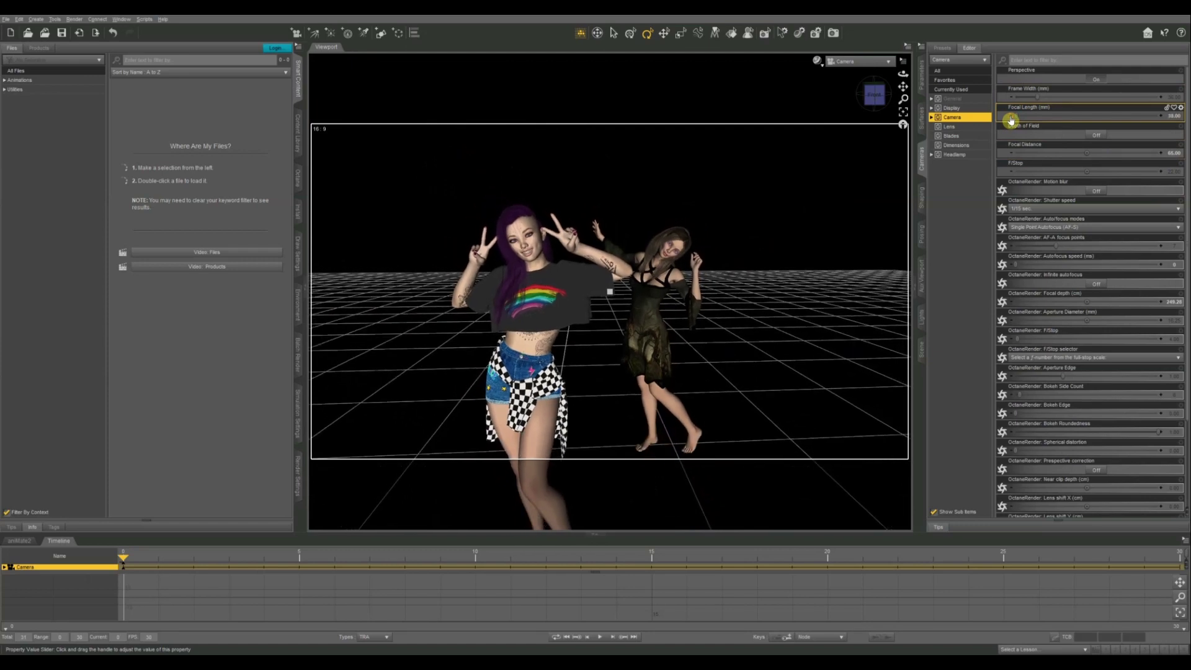
drag(1011, 121, 1011, 121)
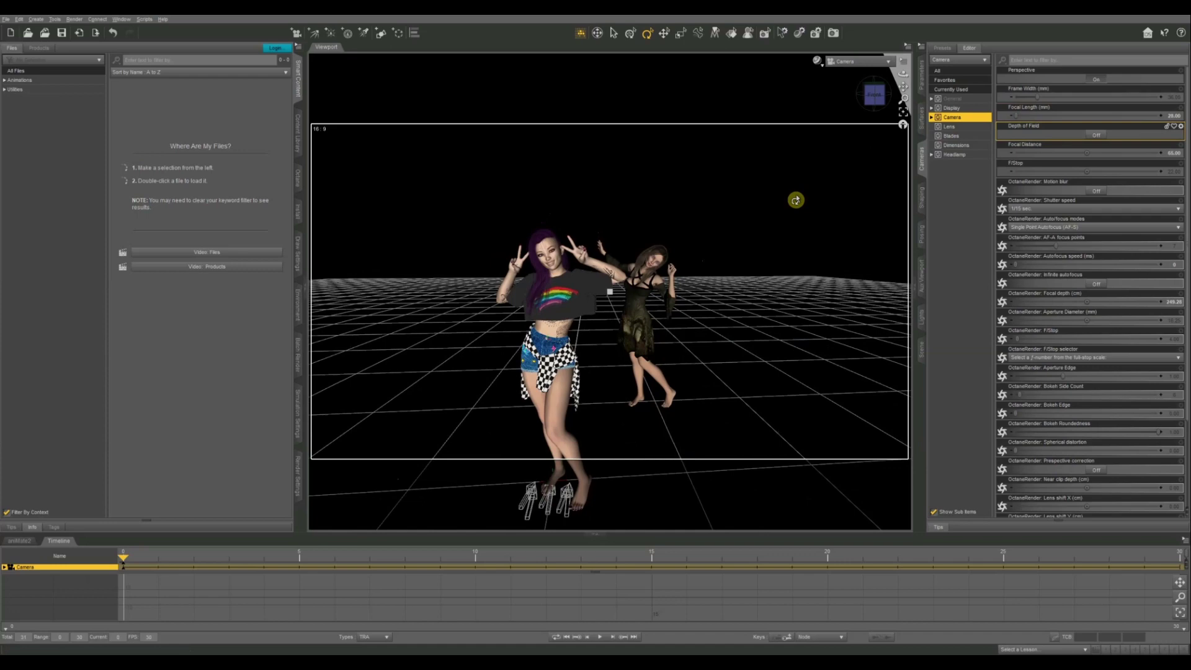
Step: Move the camera closer to the two figures so the front one fills most of the frame's height
drag(796, 199, 796, 199)
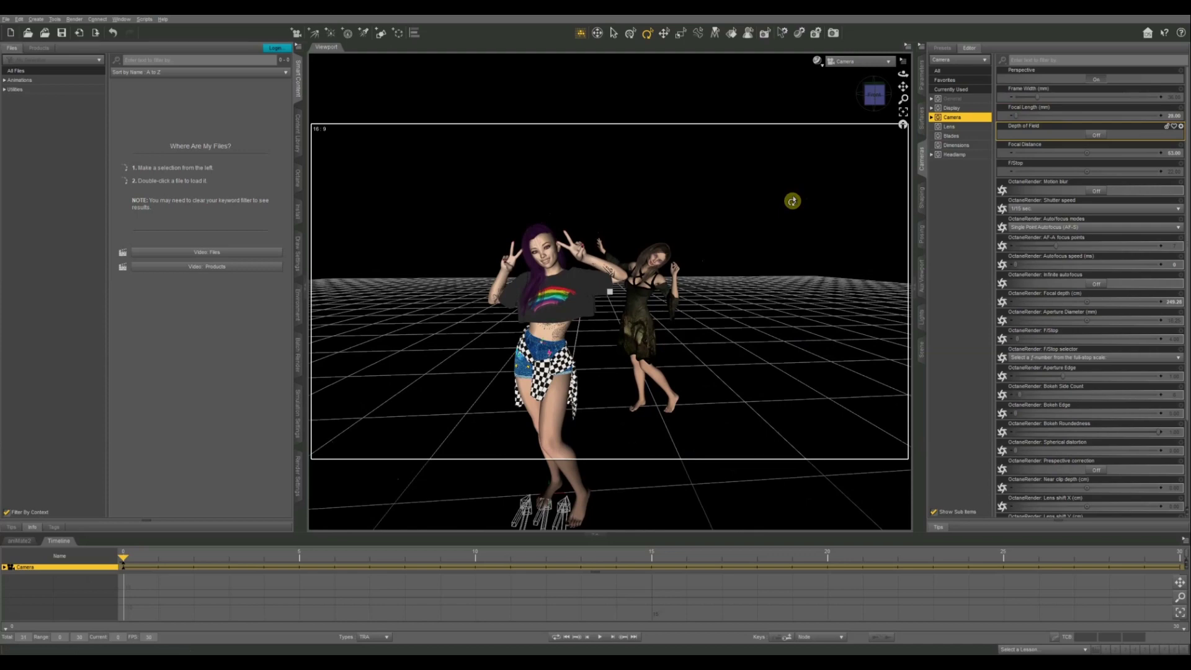
scroll(793, 200, up, 5)
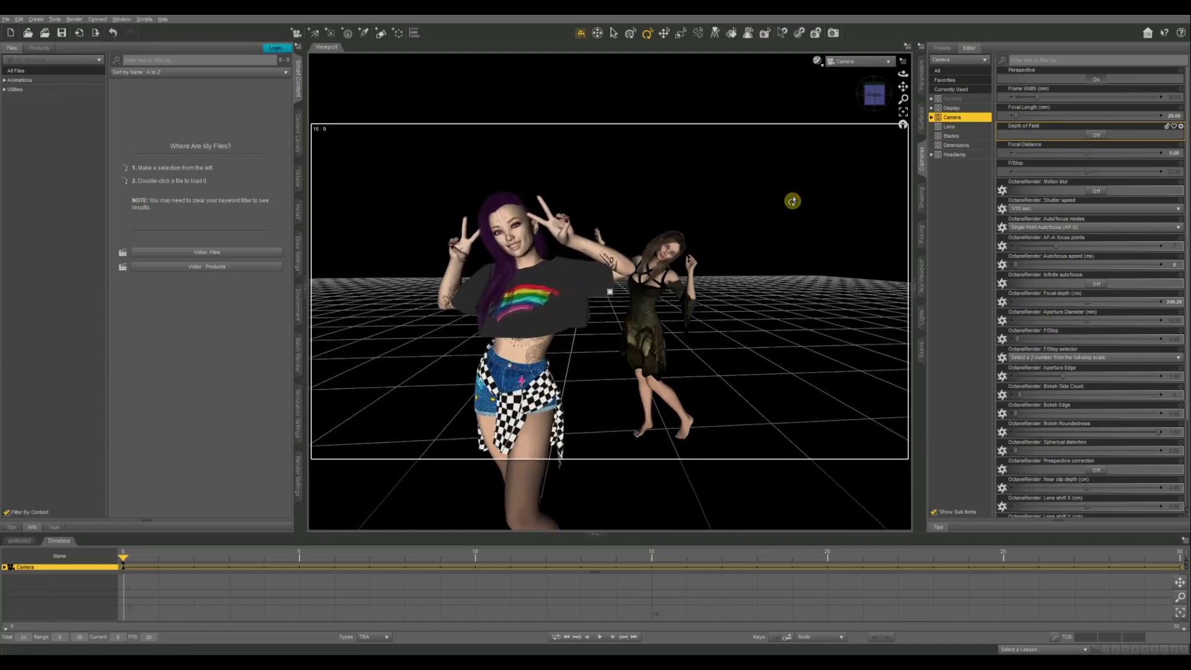
scroll(792, 200, up, 2)
scroll(793, 200, up, 2)
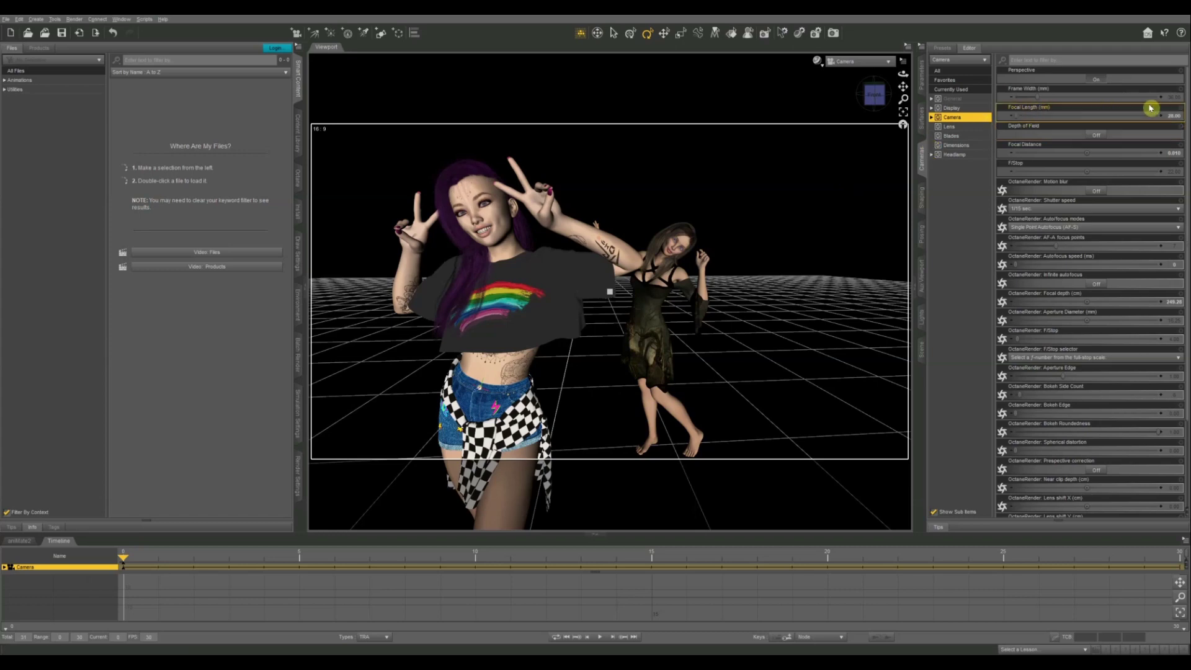
mouse_move(1103, 117)
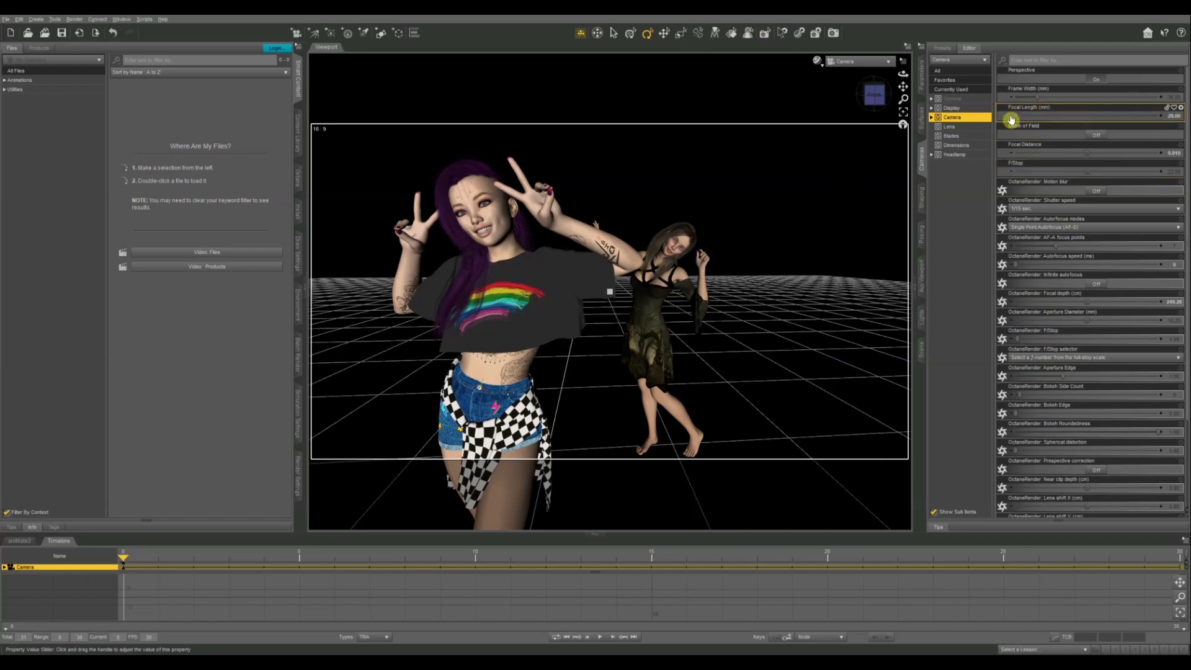
Step: Try a much shorter focal length for an extreme wide-angle view and move the camera closer to the two figures
mouse_move(1012, 119)
drag(1012, 120, 1012, 120)
scroll(827, 209, up, 5)
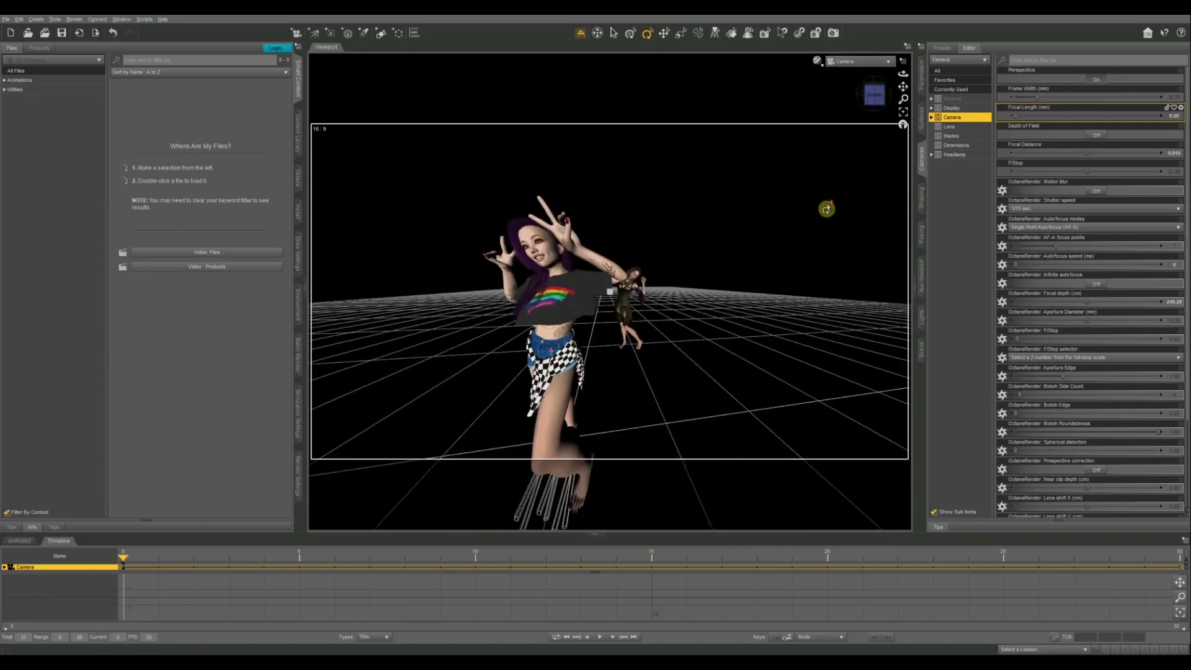
Step: Set the camera's focal length to 20 mm and move the camera back until both figures fit in the frame
scroll(827, 209, down, 3)
click(1175, 118)
text(20)
key(Return)
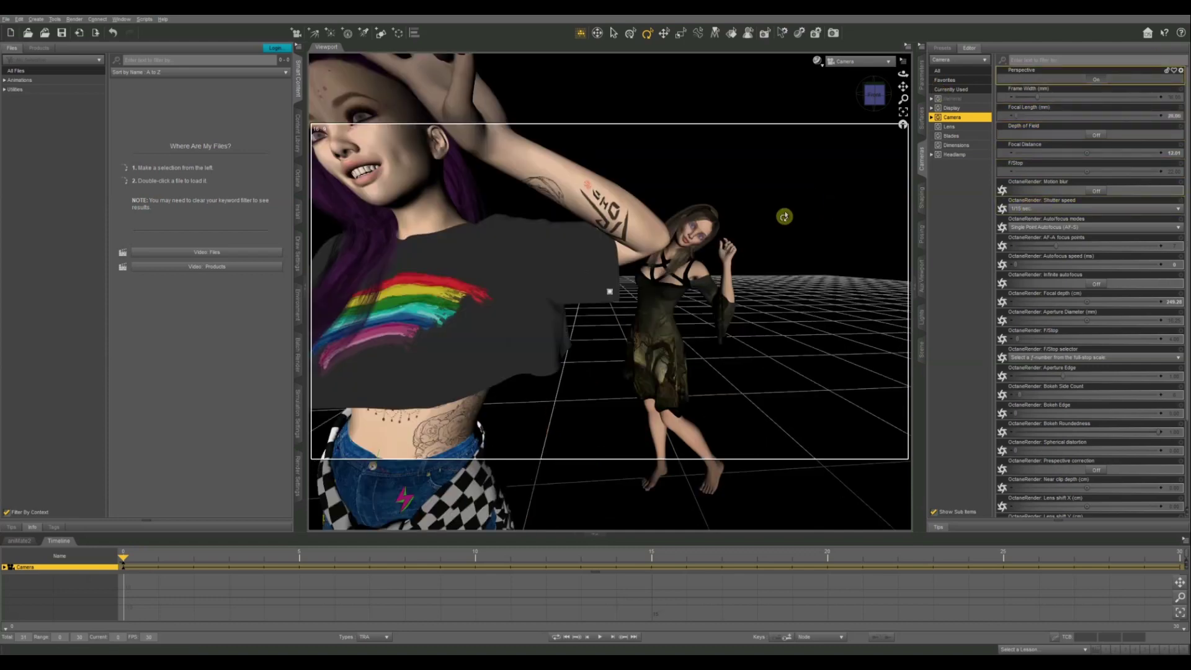
scroll(785, 217, down, 5)
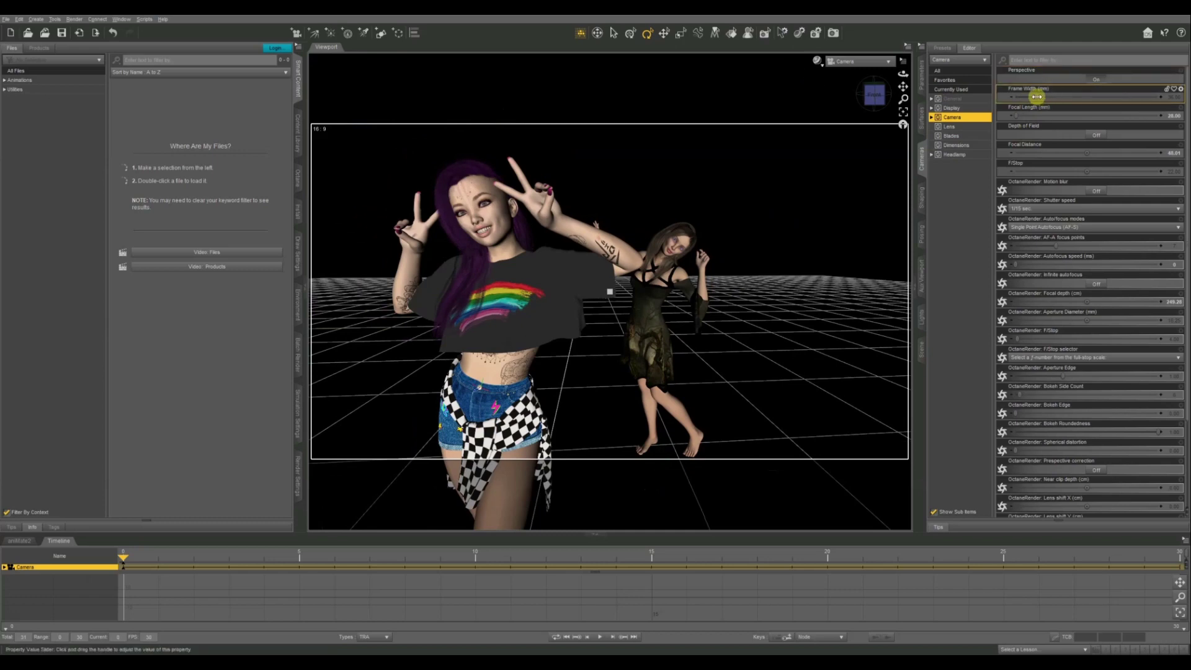
Step: Vary the camera's frame width, widening it to about 43 mm, narrowing it, and widening it slightly again
drag(1037, 97, 1045, 97)
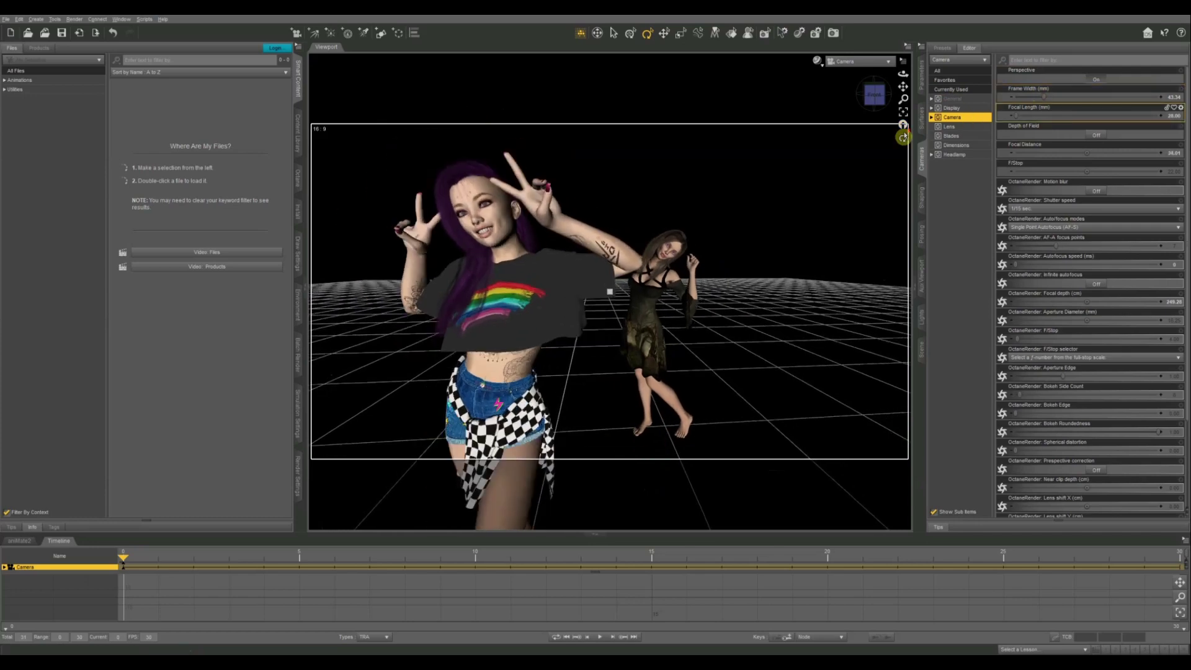
drag(1045, 97, 1033, 98)
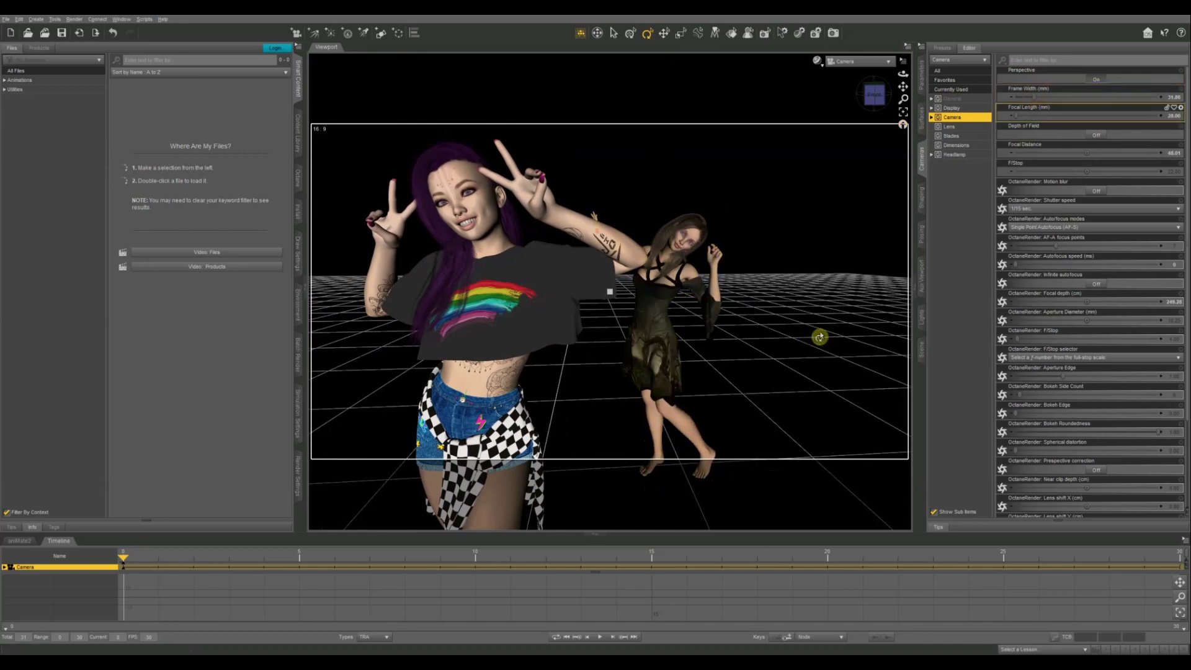
drag(1033, 98, 883, 175)
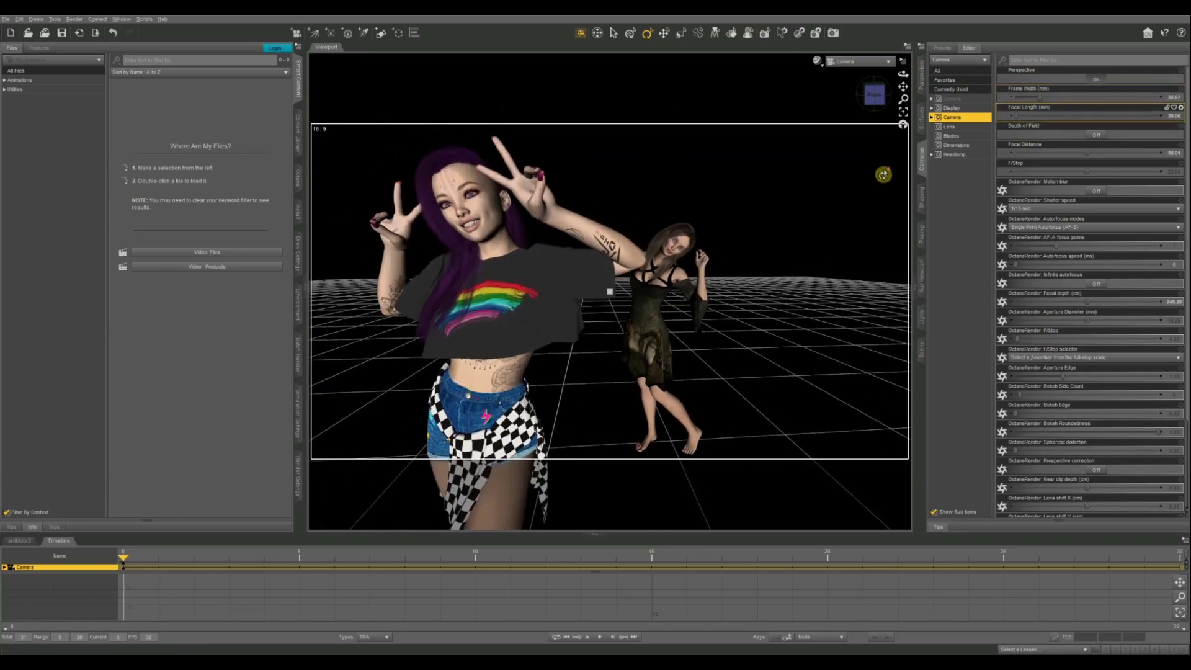
Step: Switch to the image viewer and compare the two renders of the figures in the forest, alternating between them
click(838, 38)
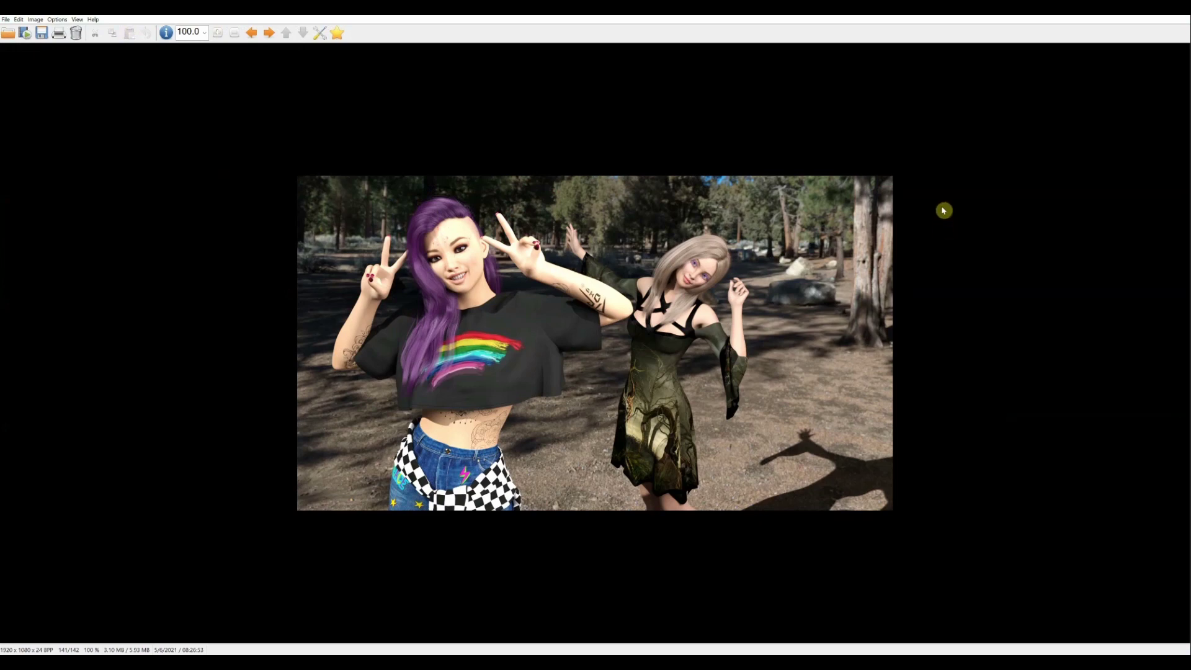
key(Right)
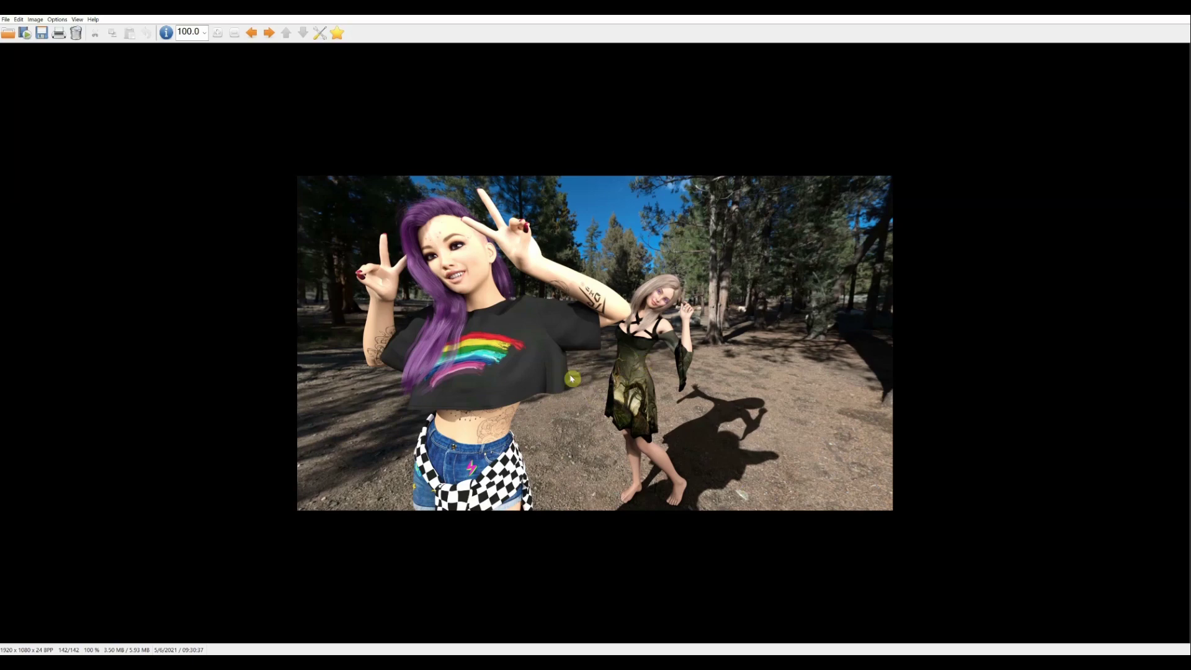
scroll(571, 379, up, 1)
scroll(572, 378, down, 1)
scroll(983, 377, up, 1)
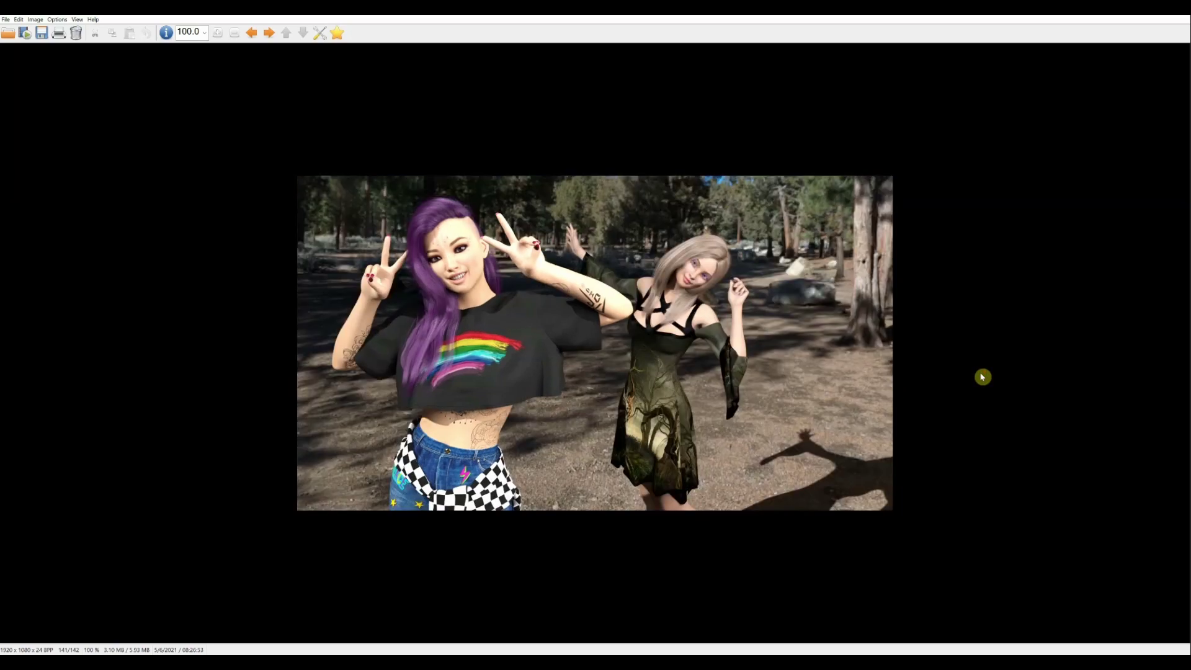
scroll(983, 377, down, 1)
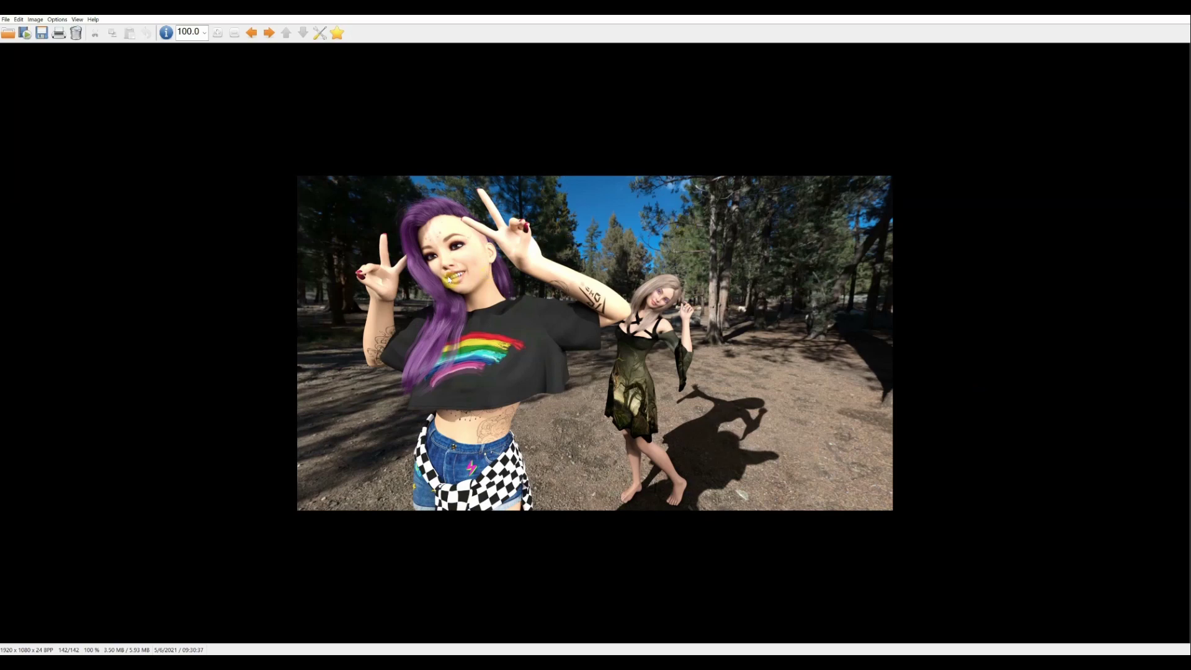
scroll(486, 293, up, 1)
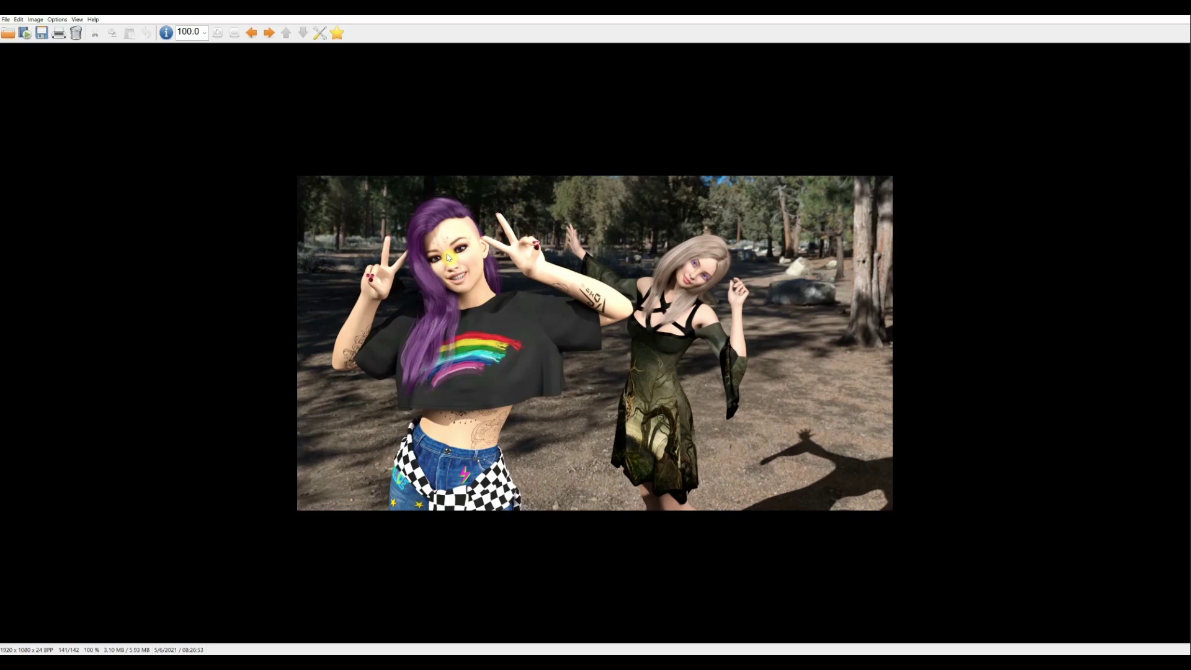
scroll(968, 284, down, 1)
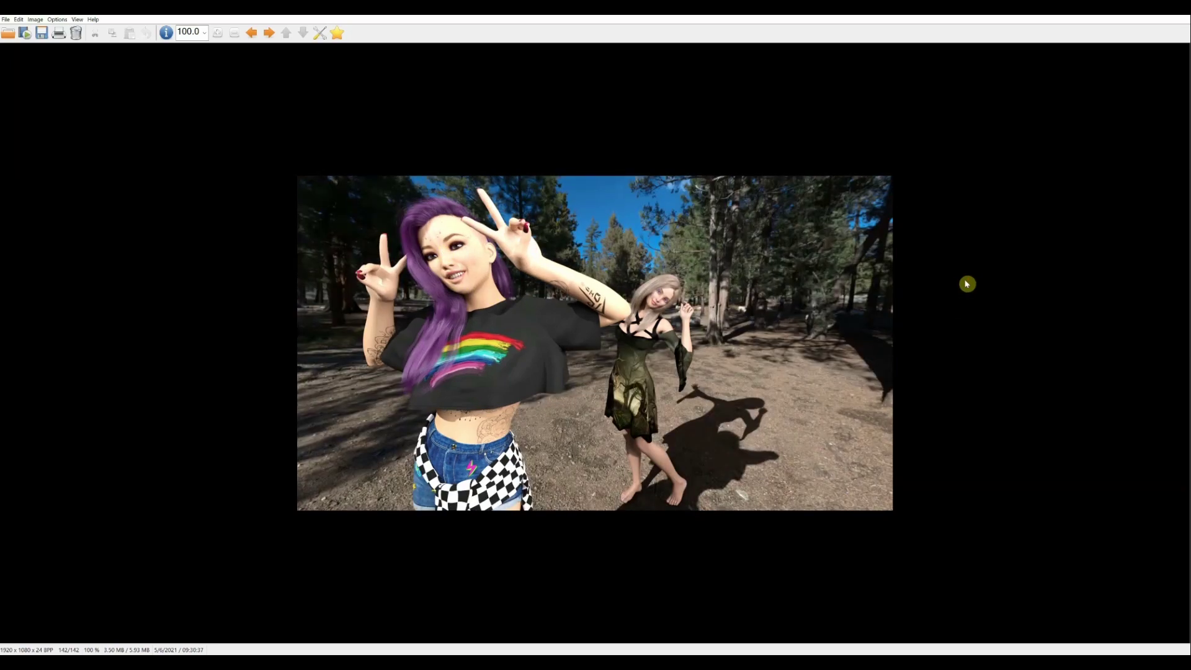